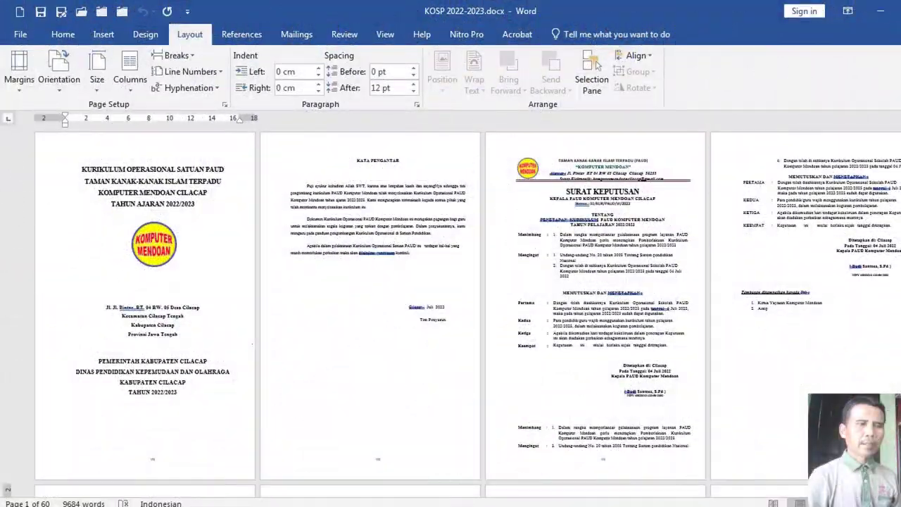
- Open Save As for KOSP 2022-2023, then click into the page 3 table and page 2 foreword
scroll(332, 245, down, 5)
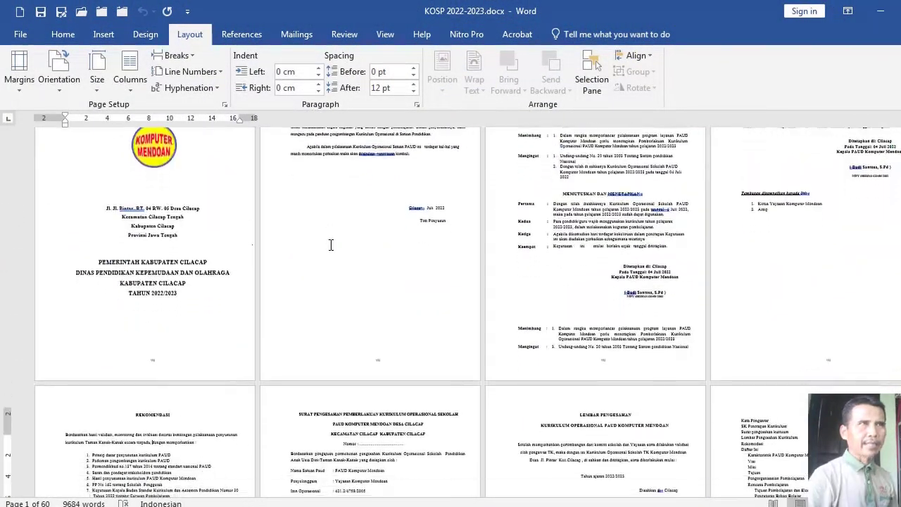
scroll(145, 172, up, 5)
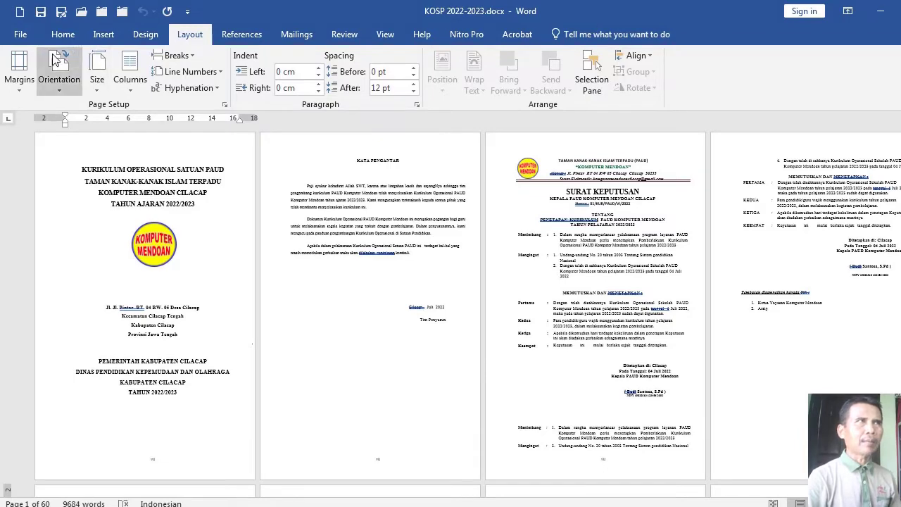
click(21, 35)
click(46, 177)
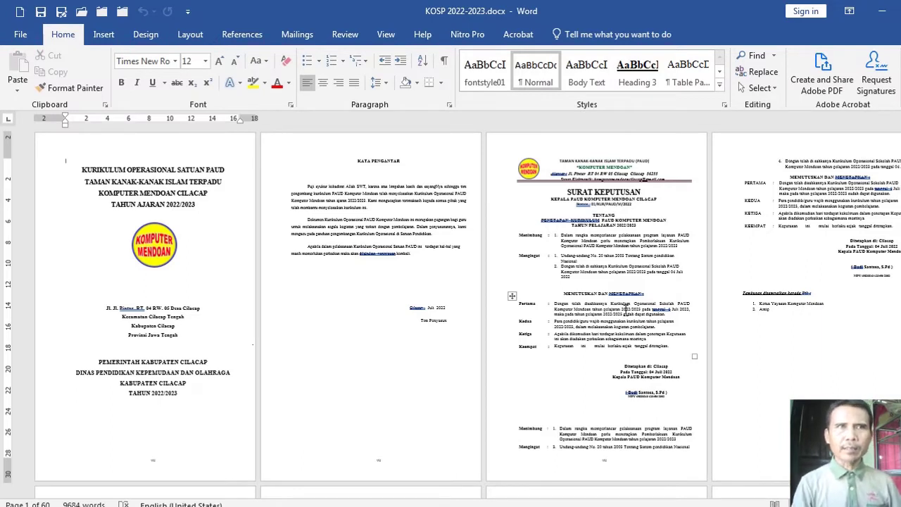
click(573, 336)
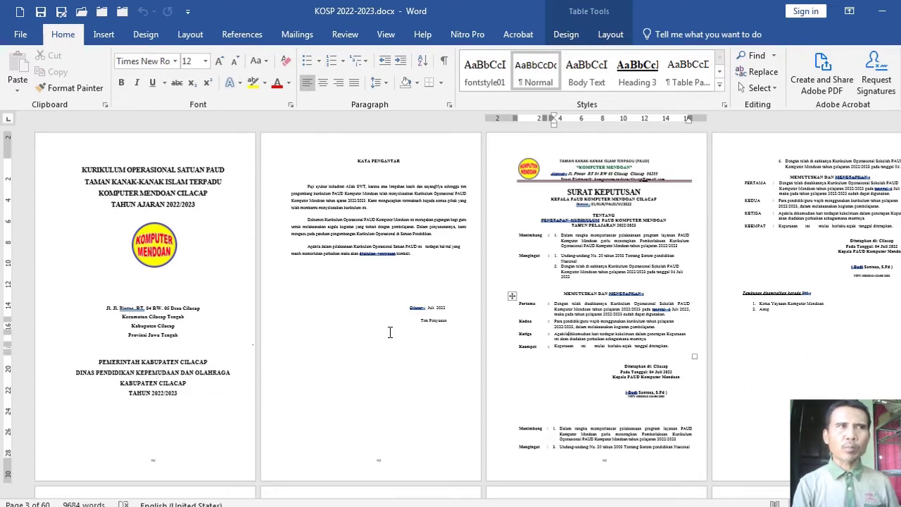
click(325, 259)
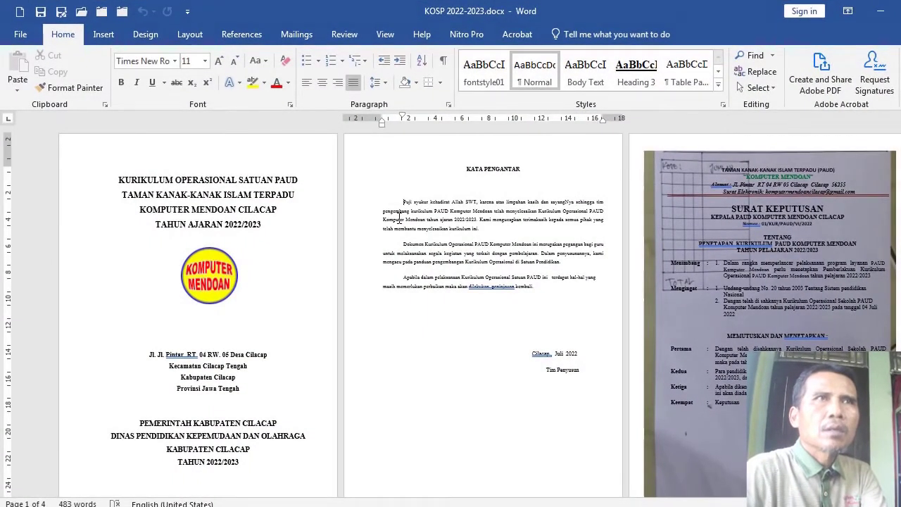
- Save the whole document as Adobe PDF named 'KOSP 2022-2023 fix.pdf'
click(380, 206)
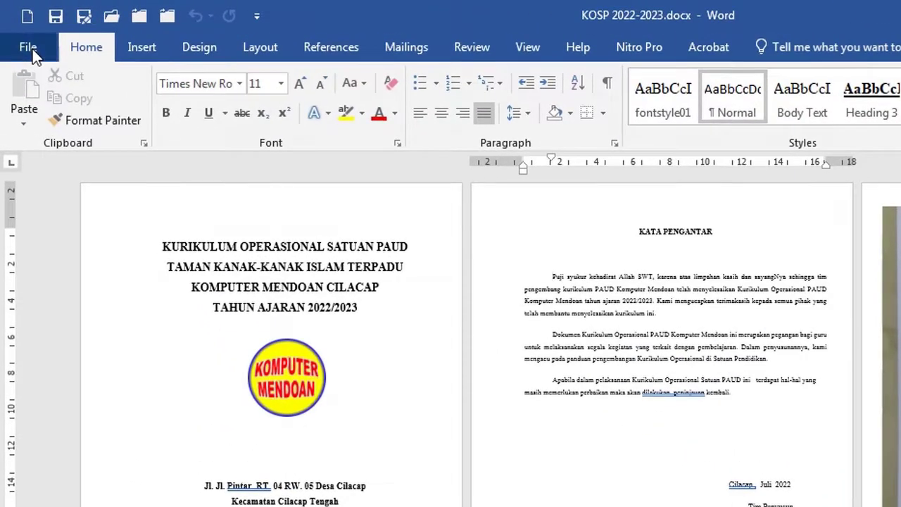
click(24, 38)
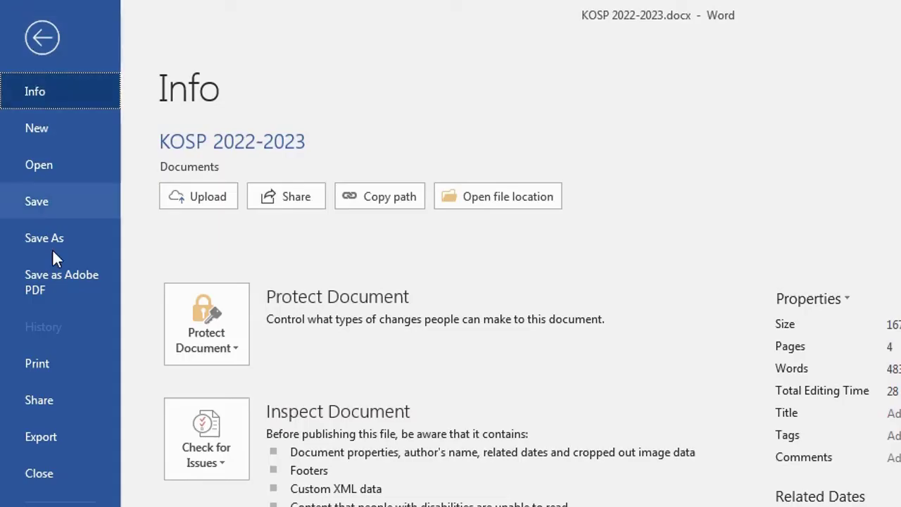
click(71, 286)
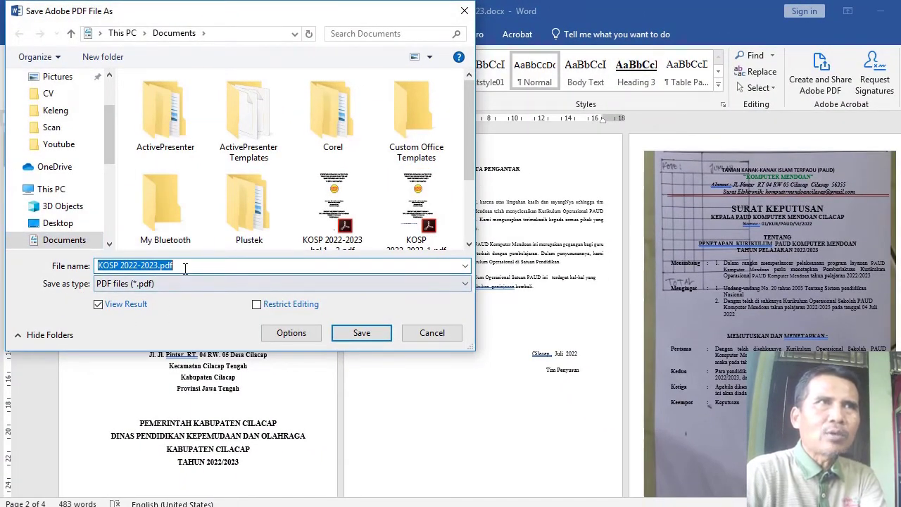
click(184, 265)
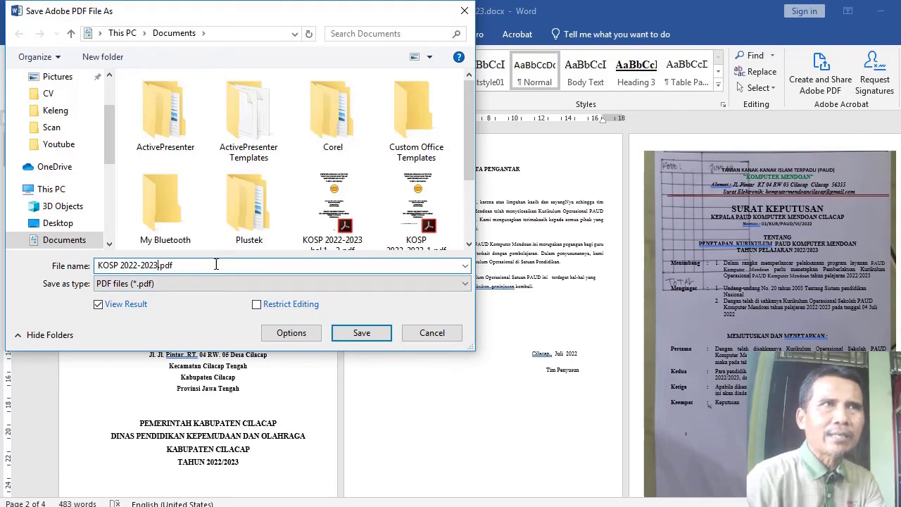
key(Left)
key(Left)
key(Left)
text(fix)
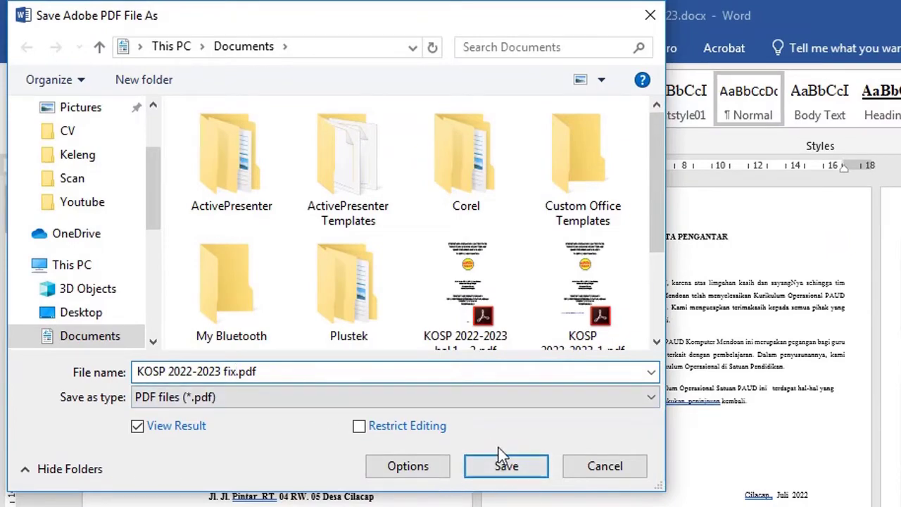
click(509, 471)
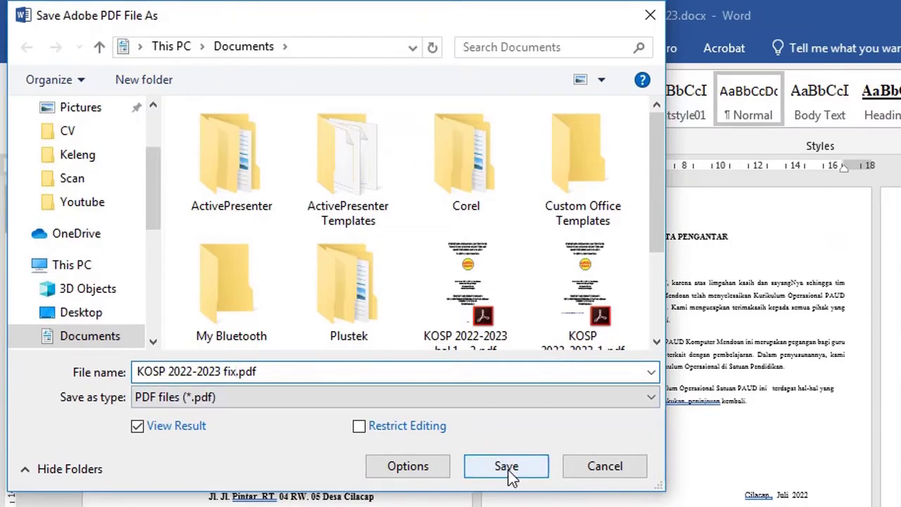
click(508, 469)
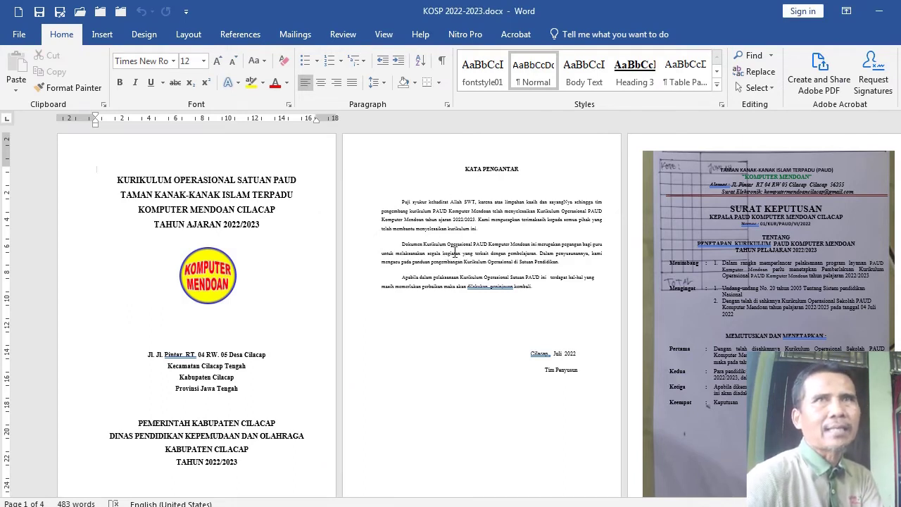
- Save as Adobe PDF 'KOSP 2022-2023.pdf' with the page range limited to pages 2 to 2
click(480, 235)
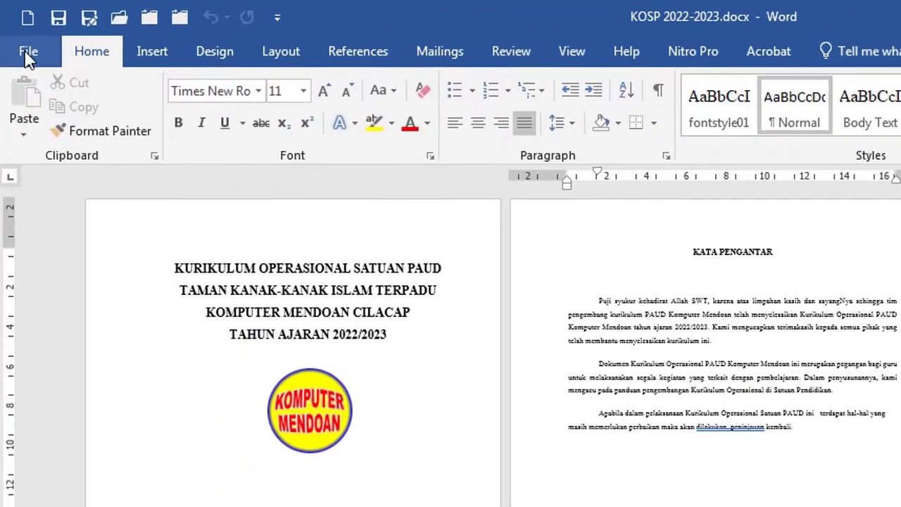
click(20, 42)
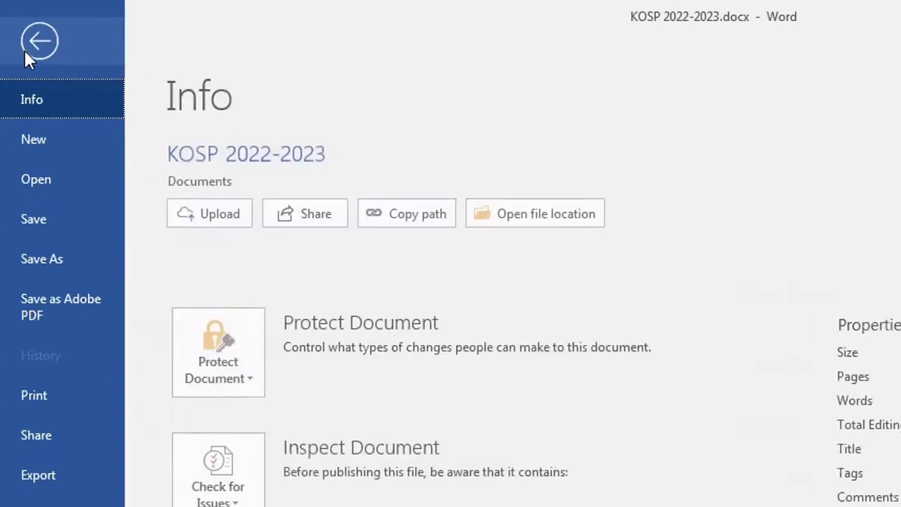
click(64, 307)
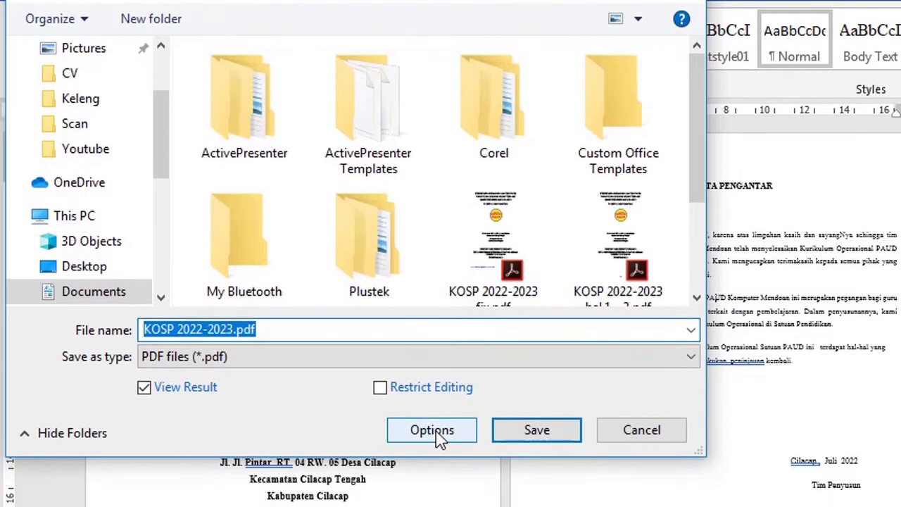
click(436, 431)
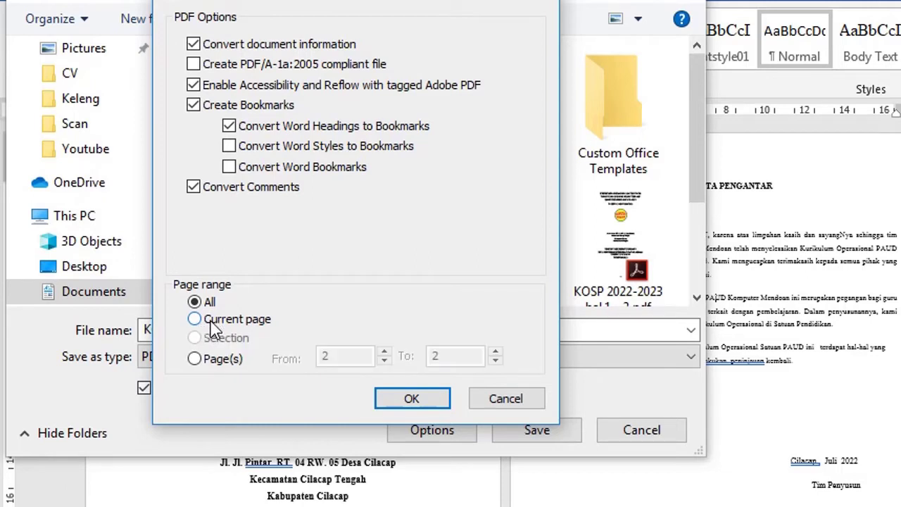
click(196, 360)
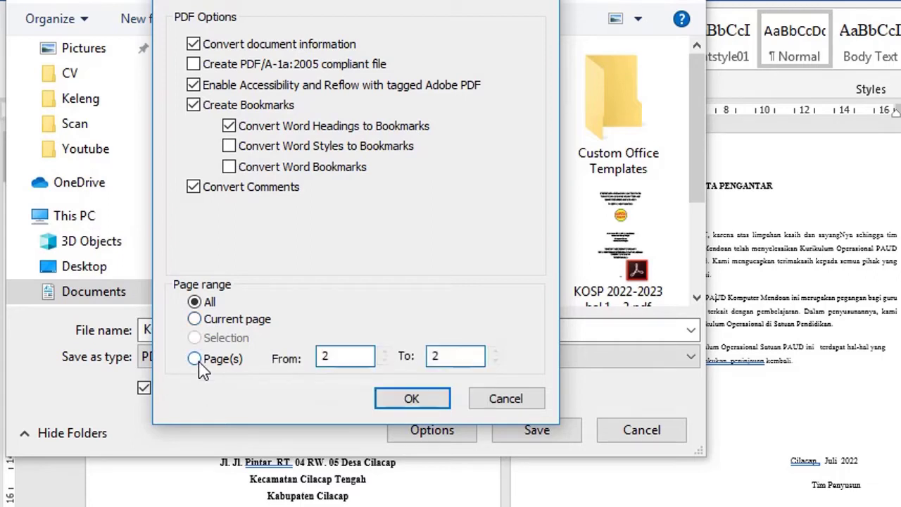
double_click(337, 356)
double_click(453, 355)
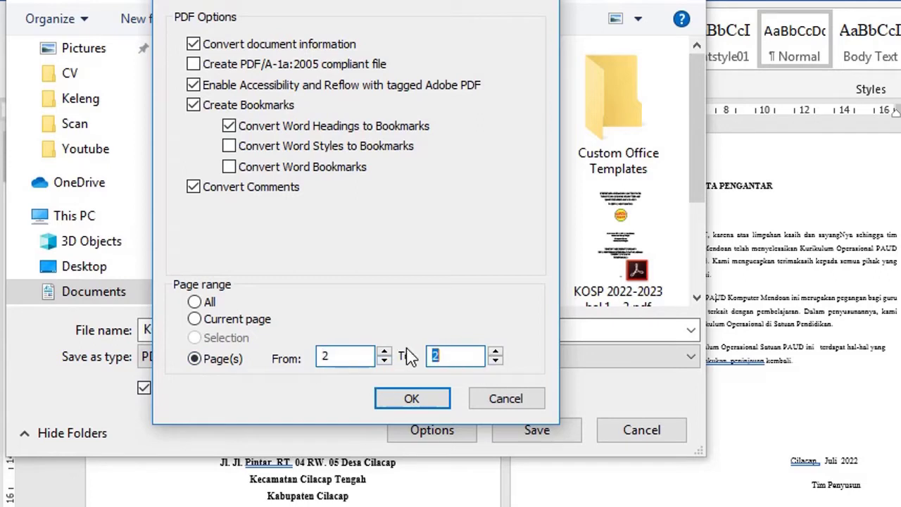
text(3)
click(425, 405)
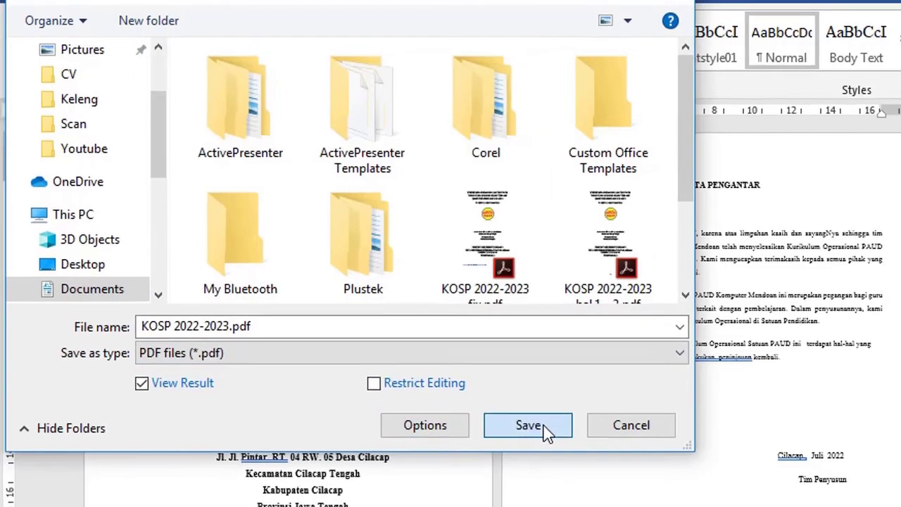
click(543, 425)
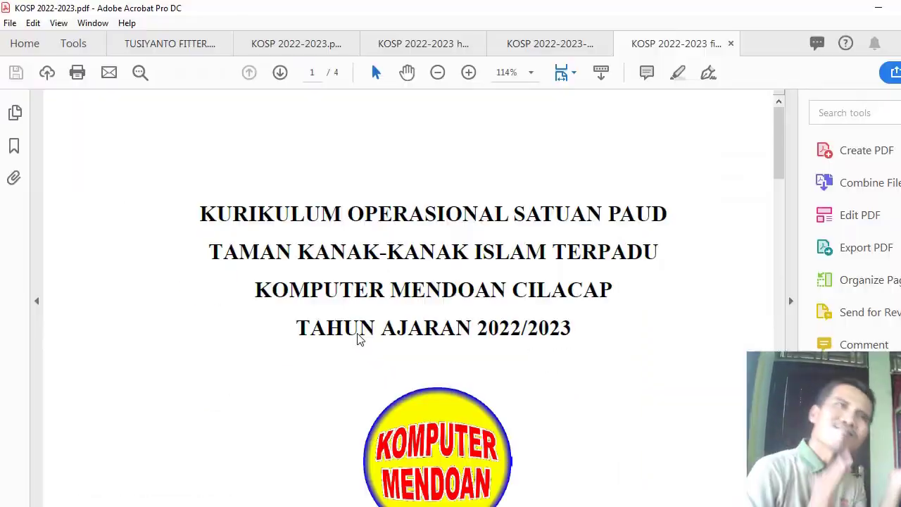
- Scroll through the exported PDF in Acrobat and close both KOSP PDF tabs
scroll(358, 337, down, 5)
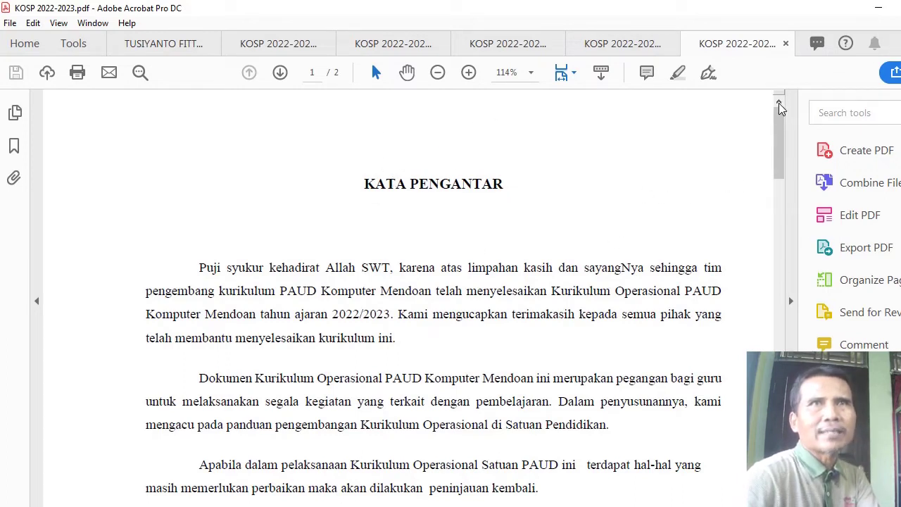
click(787, 45)
click(730, 44)
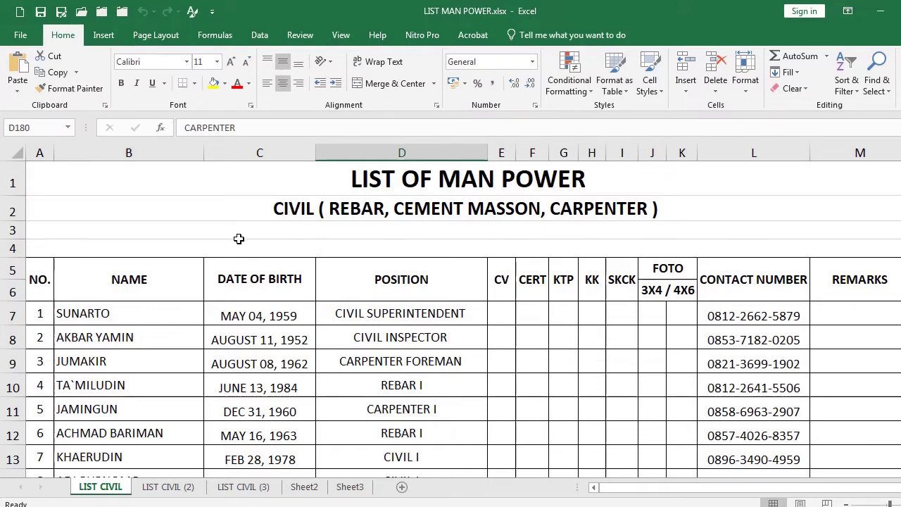
- Look through sheets LIST CIVIL (2) and (3), return to LIST CIVIL, then open the File Info page
scroll(239, 238, down, 4)
scroll(238, 238, down, 4)
scroll(239, 238, down, 1)
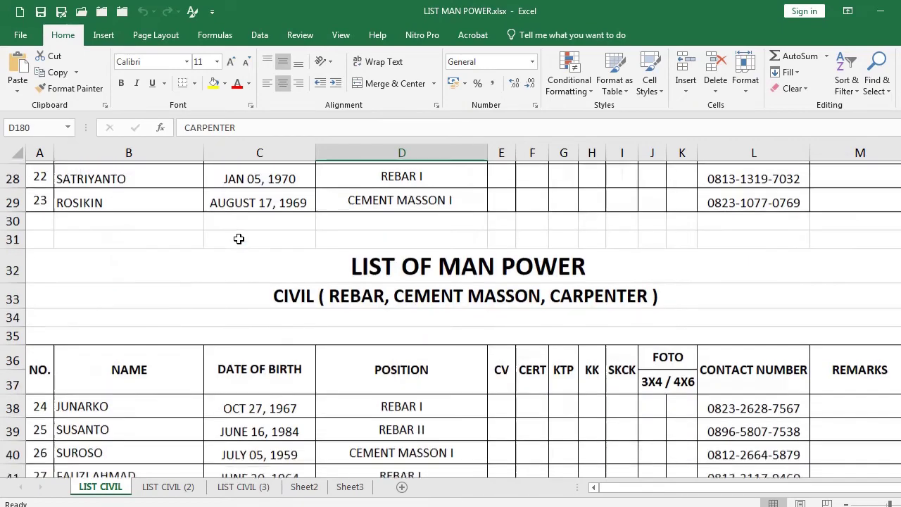
scroll(238, 238, up, 5)
scroll(238, 238, up, 4)
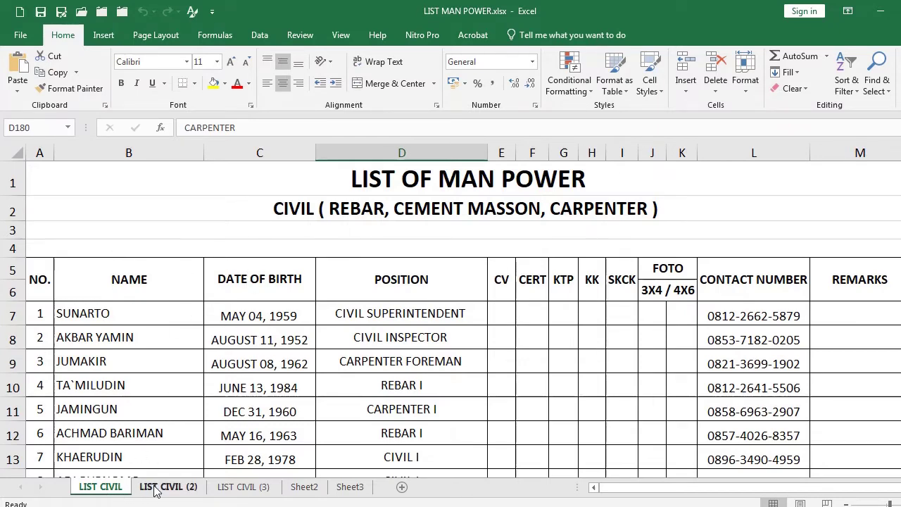
click(183, 487)
click(232, 487)
click(106, 489)
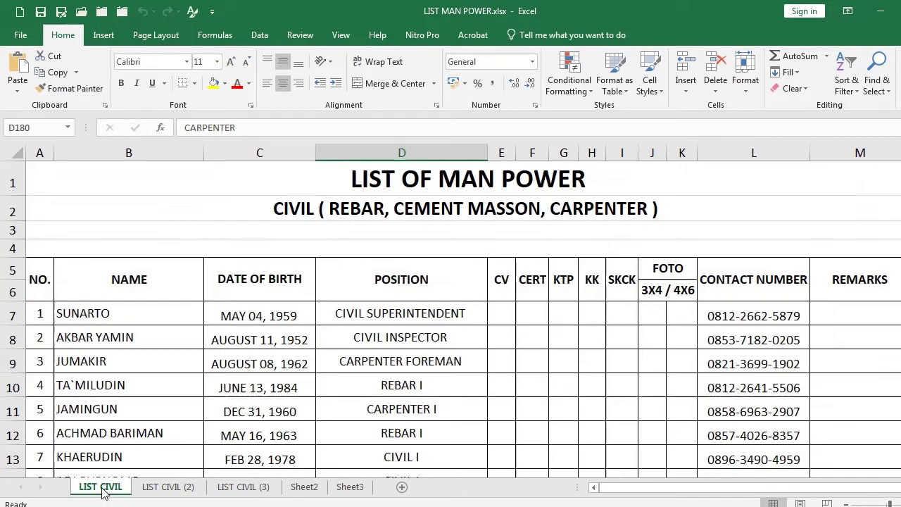
click(21, 39)
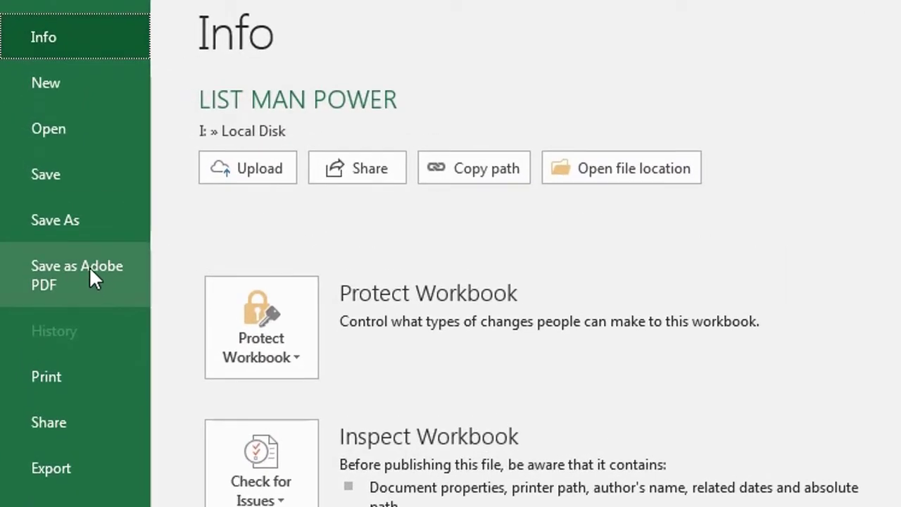
- Choose Save as Adobe PDF to bring up the Acrobat PDFMaker sheet selection
click(88, 267)
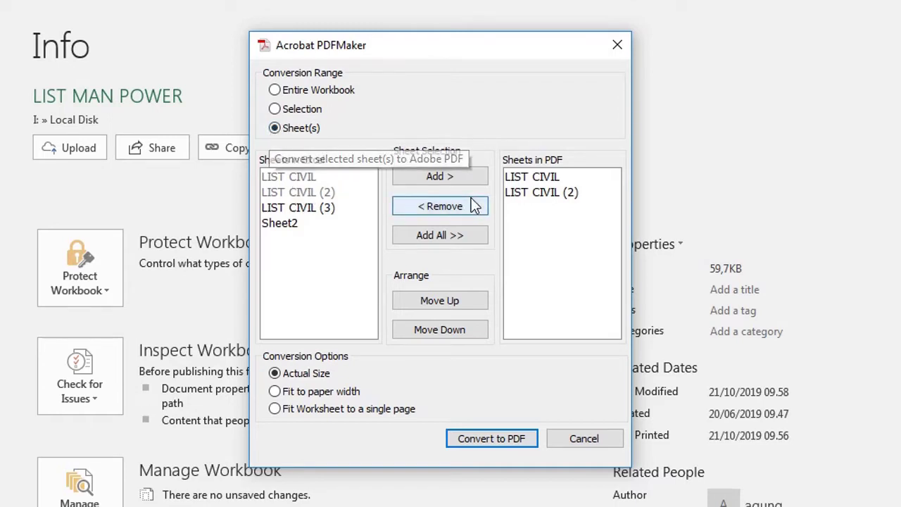
- Remove LIST CIVIL and LIST CIVIL (2) from the PDF list, then add LIST CIVIL (2) and (3)
click(534, 196)
click(447, 211)
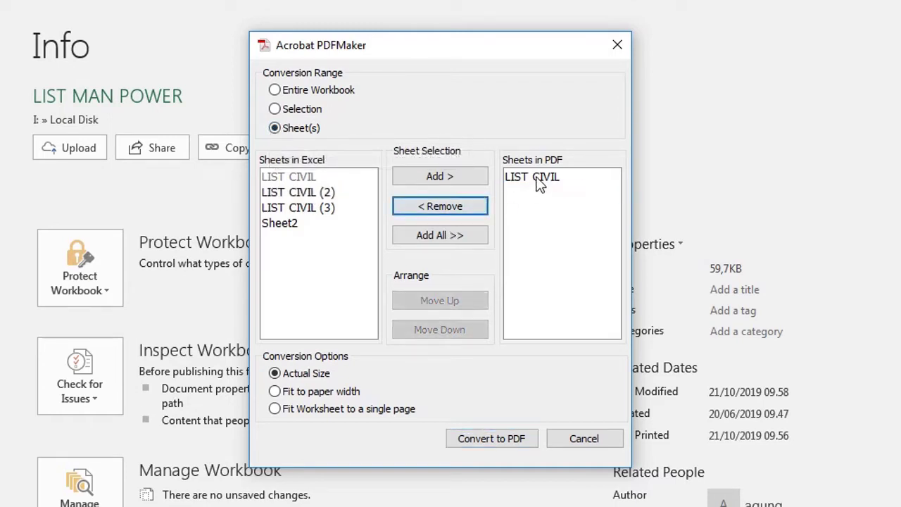
click(448, 212)
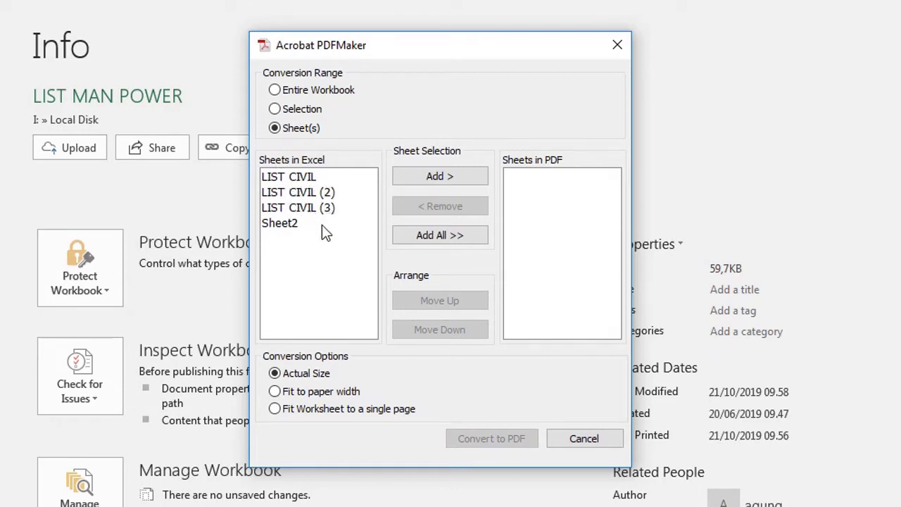
click(307, 192)
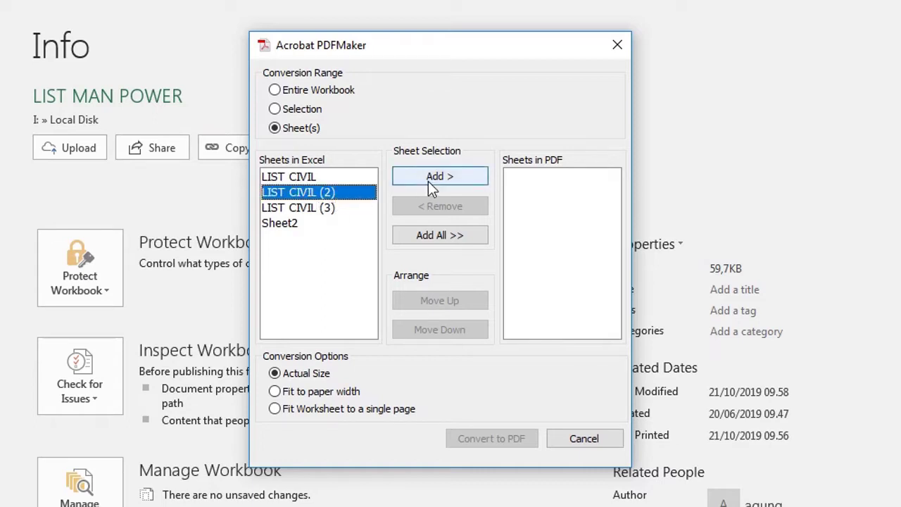
click(429, 177)
click(322, 208)
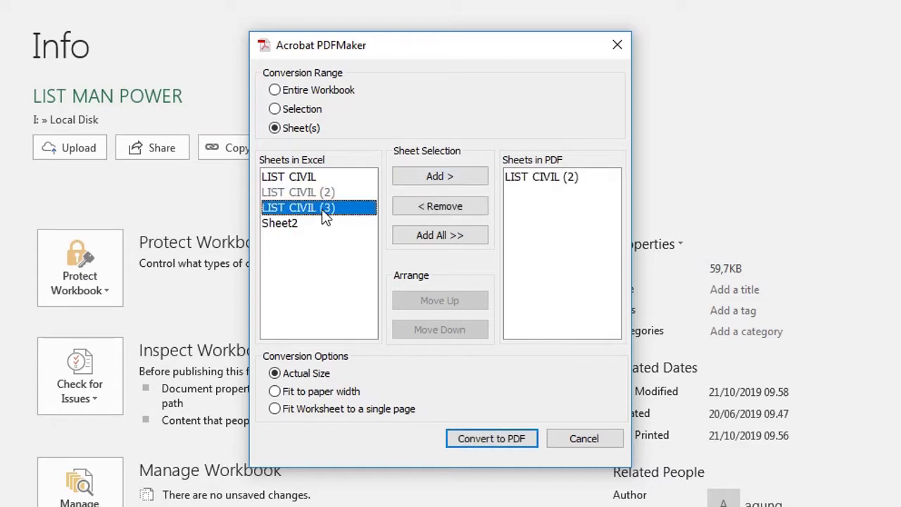
click(436, 177)
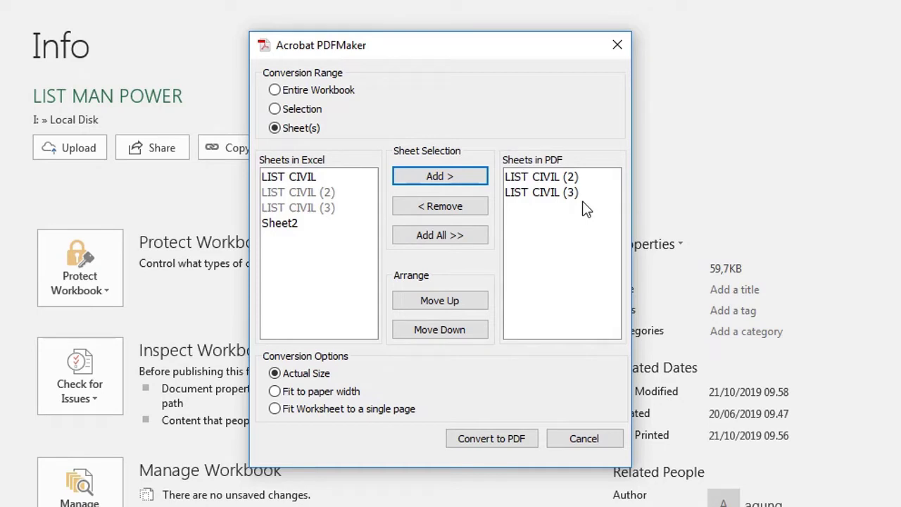
- Order the PDF sheets so LIST CIVIL (2) comes before LIST CIVIL (3)
click(549, 177)
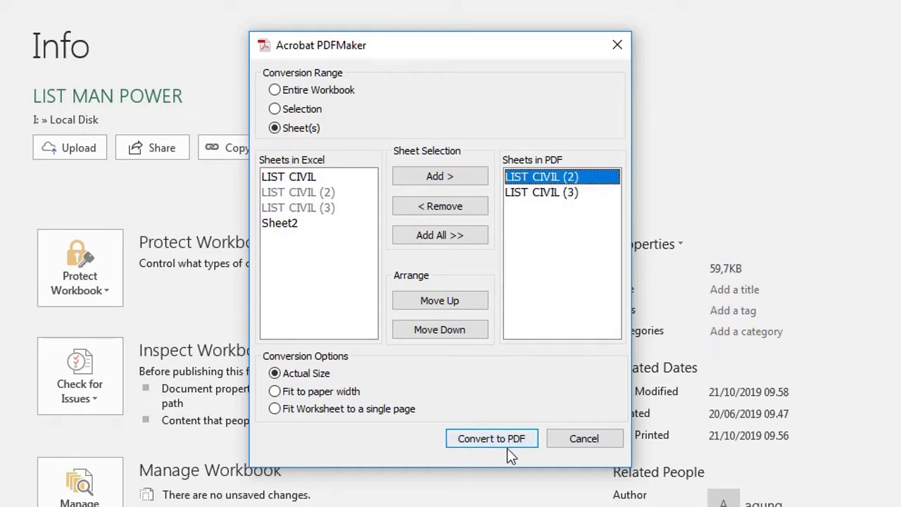
click(556, 265)
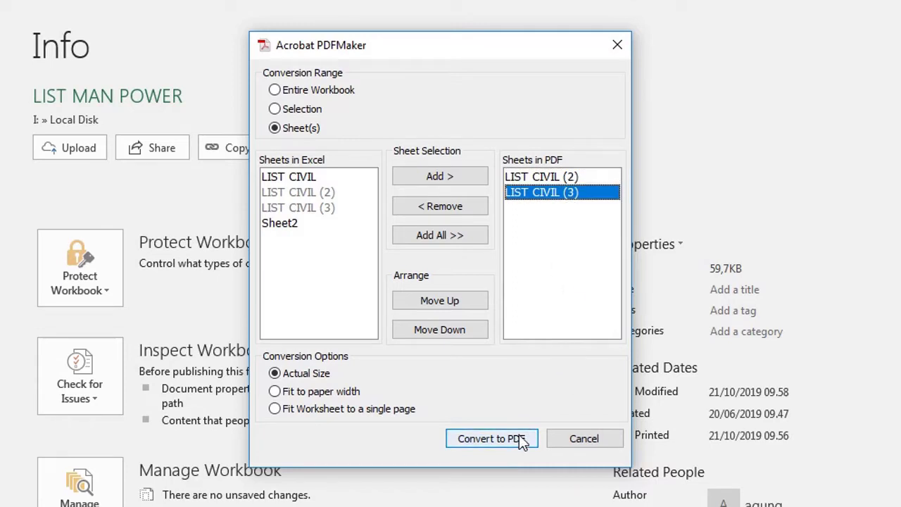
click(442, 302)
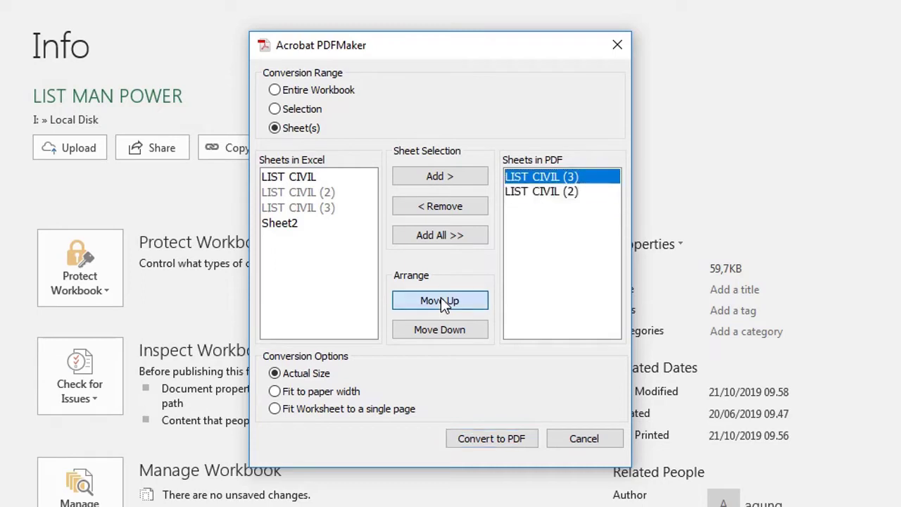
click(456, 335)
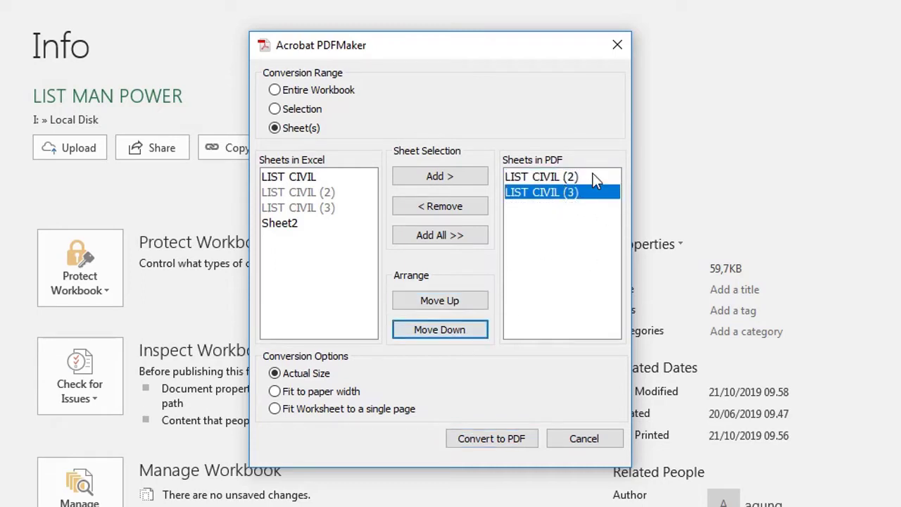
- Convert the two sheets and save them as LIST MAN POWER.pdf in Documents
click(503, 442)
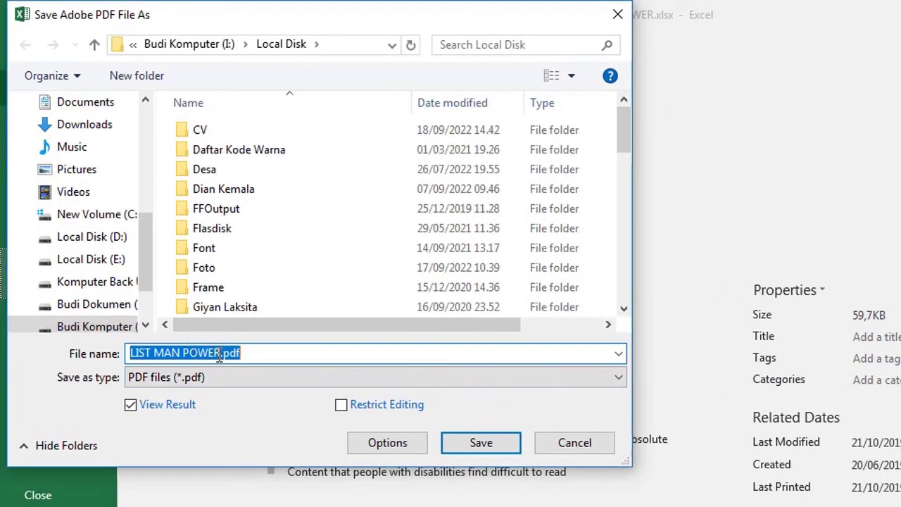
drag(144, 254, 143, 141)
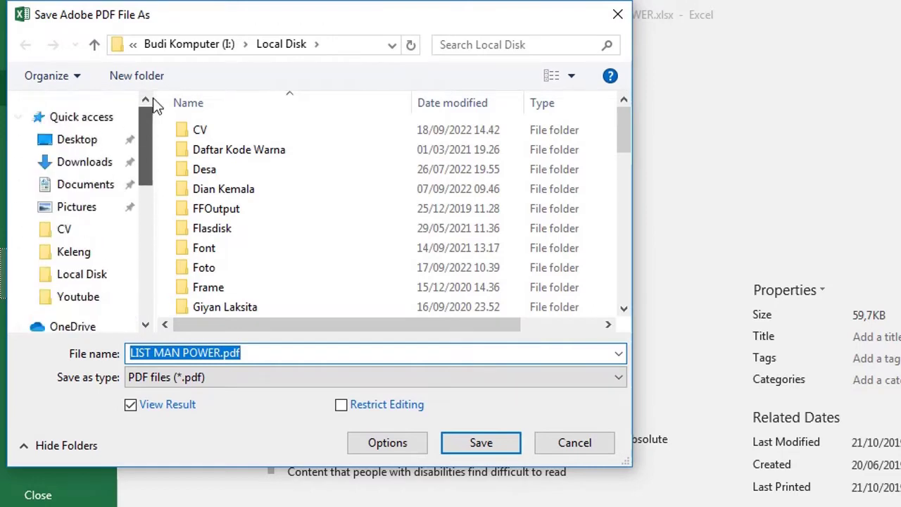
click(120, 187)
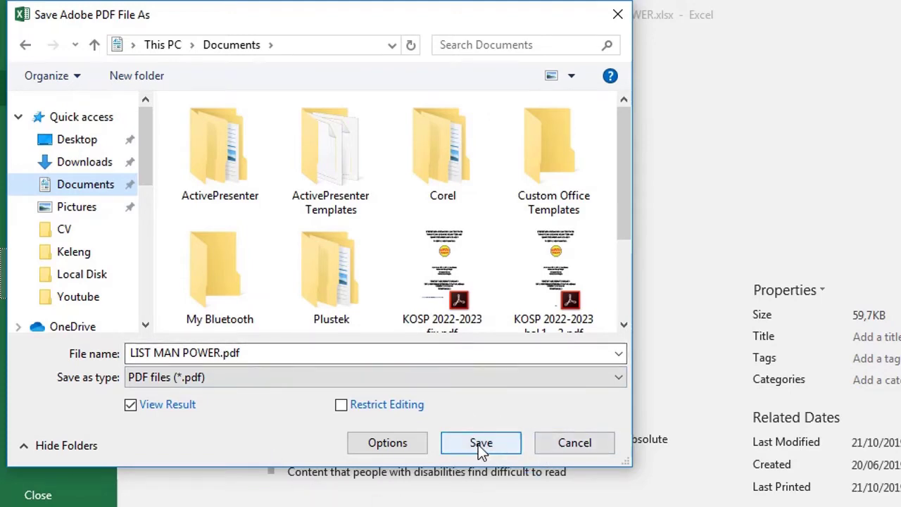
click(478, 444)
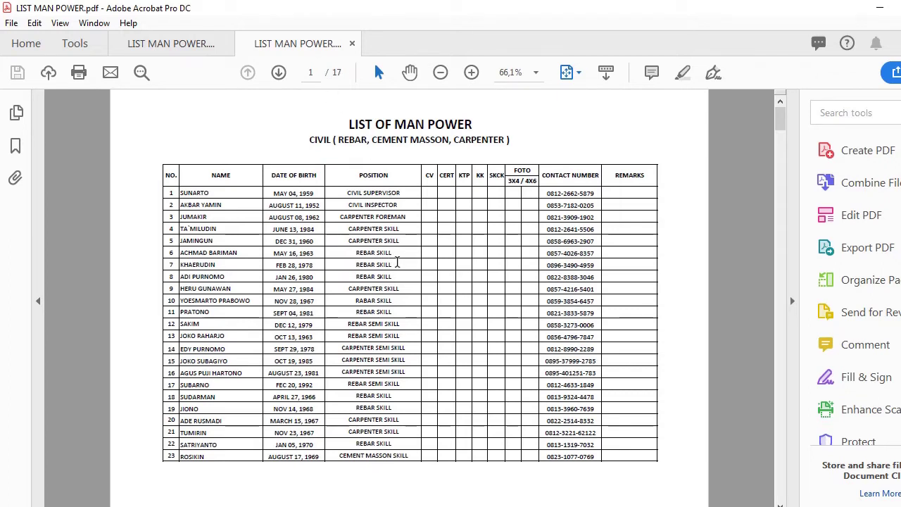
- Open Organize Pages and scroll through all 17 page thumbnails of LIST MAN POWER.pdf
click(779, 116)
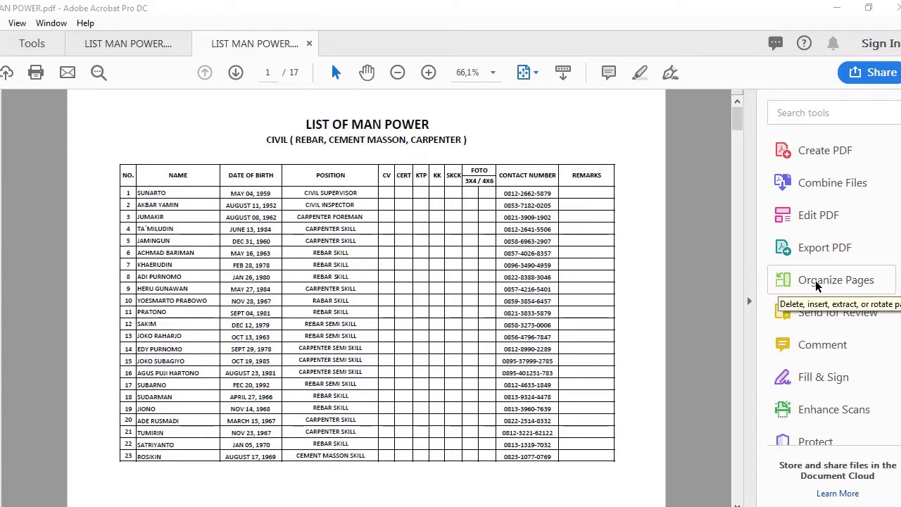
click(816, 284)
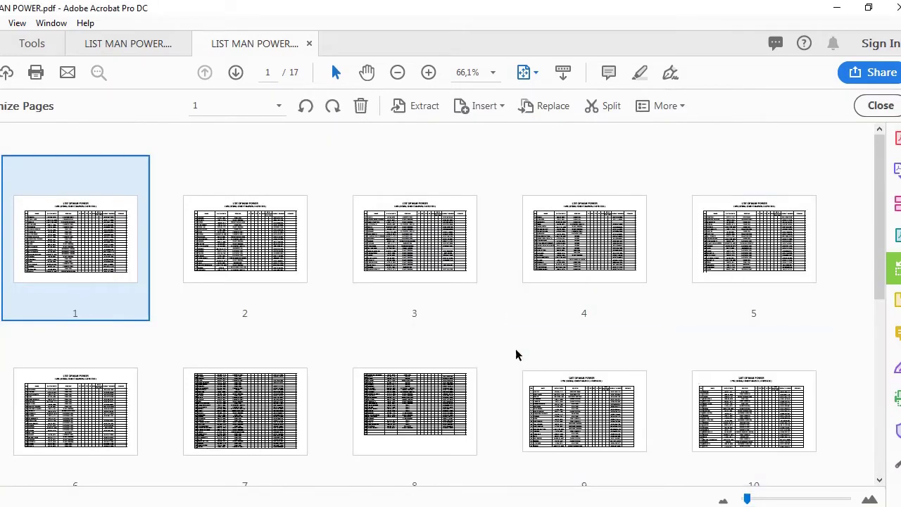
scroll(426, 339, down, 3)
scroll(418, 344, down, 3)
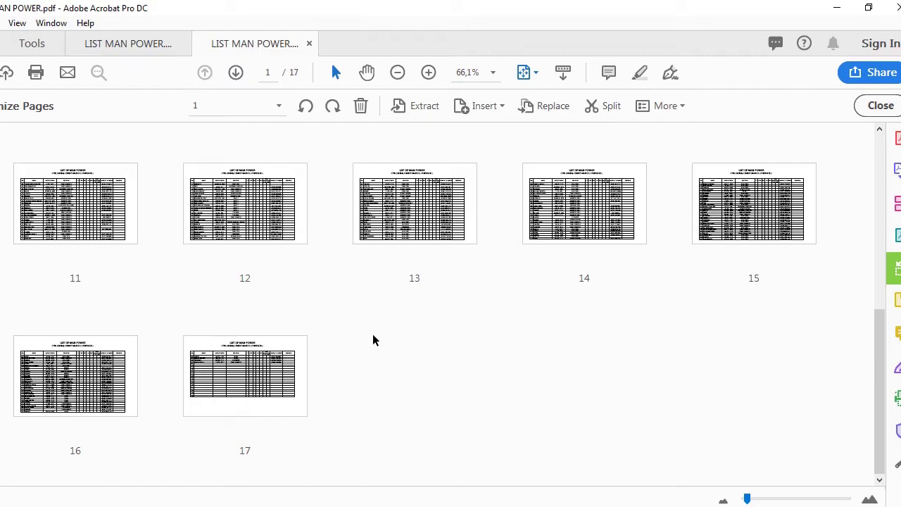
scroll(373, 340, up, 1)
scroll(373, 340, up, 2)
scroll(373, 341, up, 2)
scroll(377, 334, up, 1)
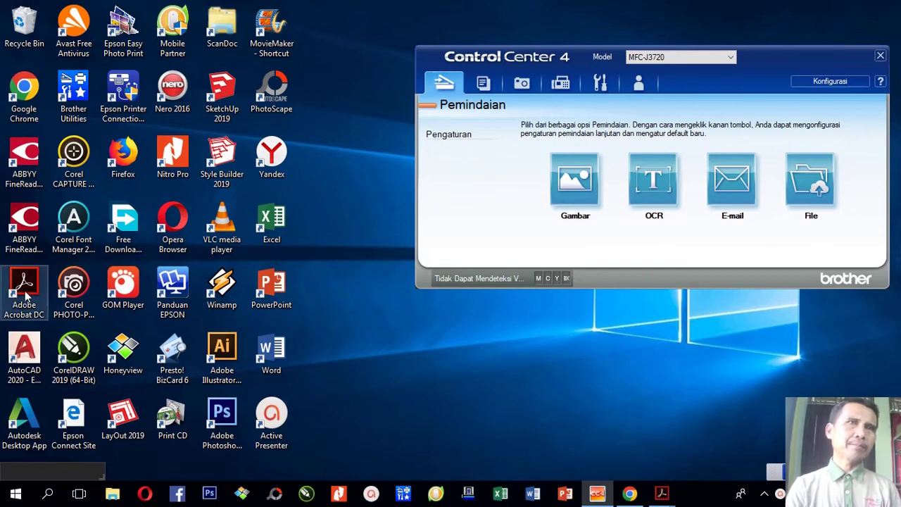
- Restore the LIST MAN POWER.pdf window from the taskbar and scroll its first page
mouse_move(661, 496)
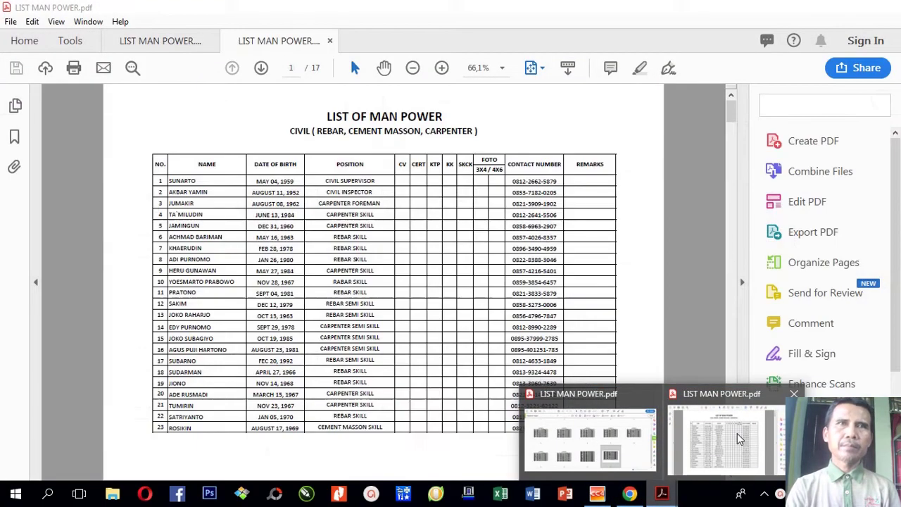
click(737, 433)
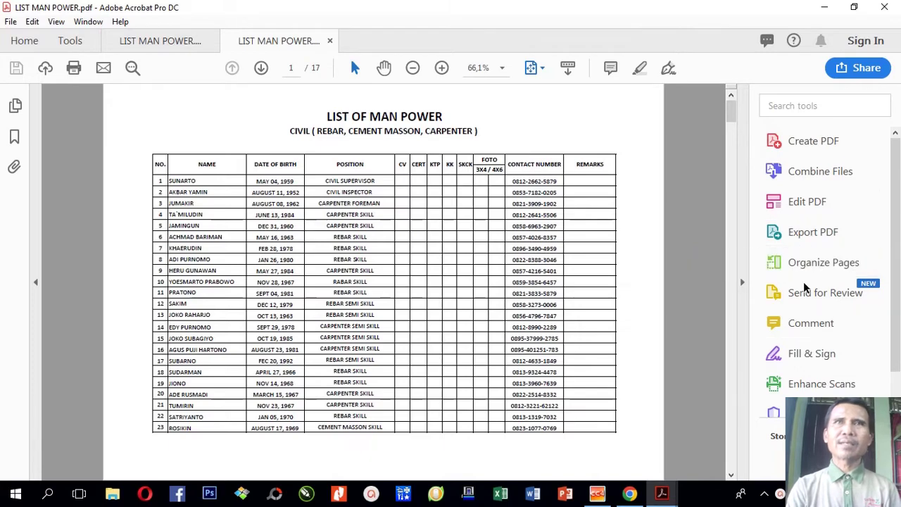
scroll(807, 366, down, 1)
scroll(774, 295, up, 1)
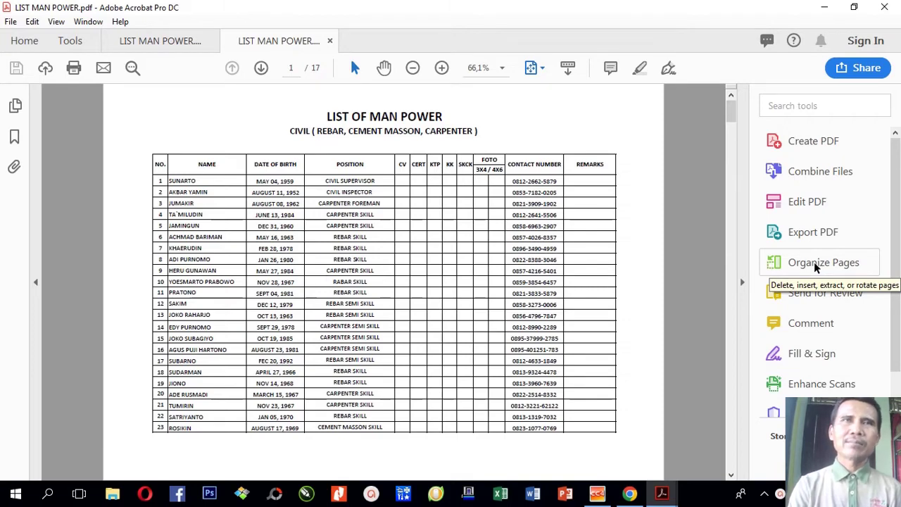
- In Organize Pages, move page 3 so it sits between pages 1 and 2
click(813, 262)
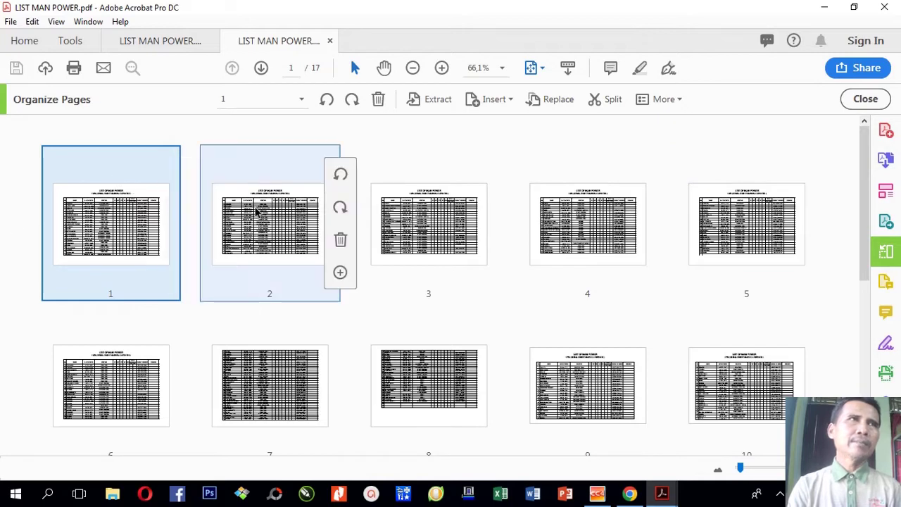
scroll(342, 221, down, 1)
scroll(340, 224, up, 1)
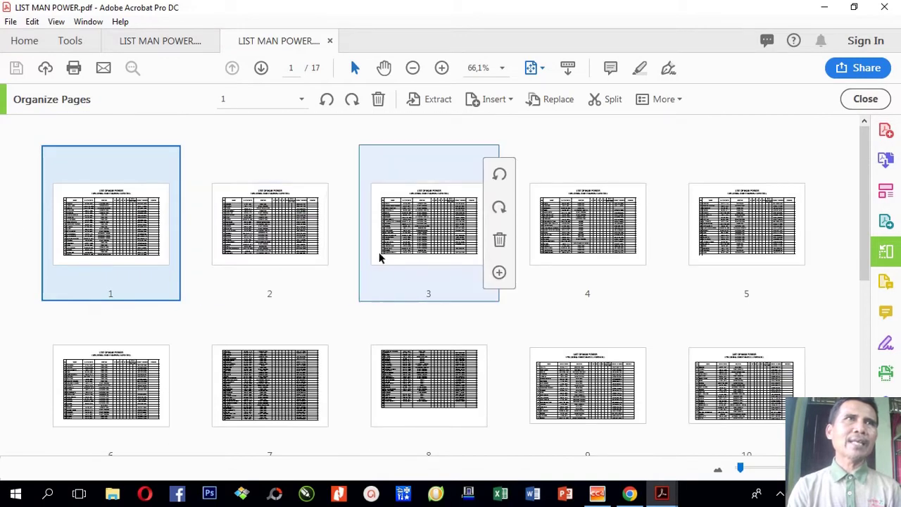
click(432, 228)
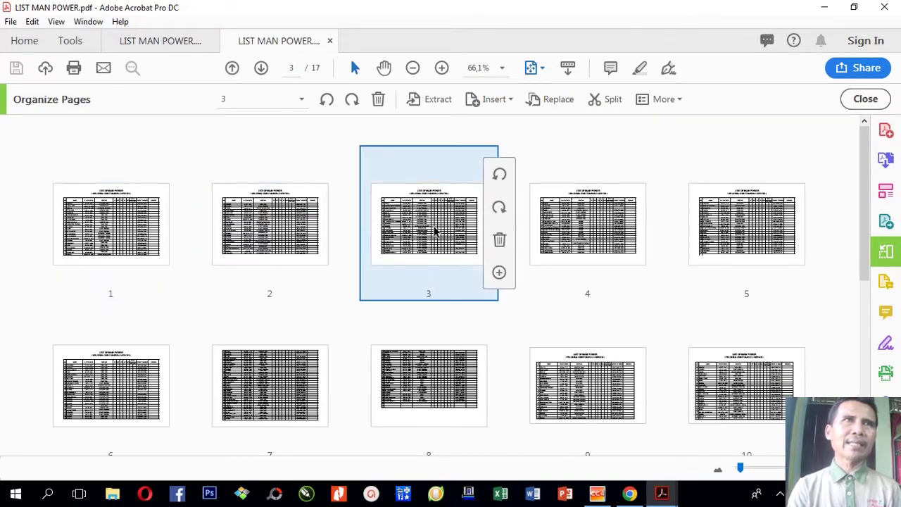
drag(434, 229, 221, 241)
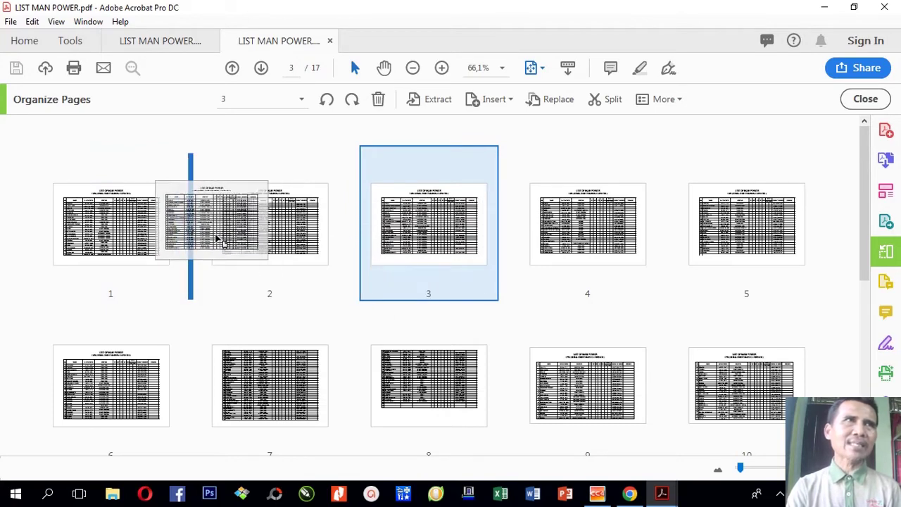
drag(221, 242, 216, 238)
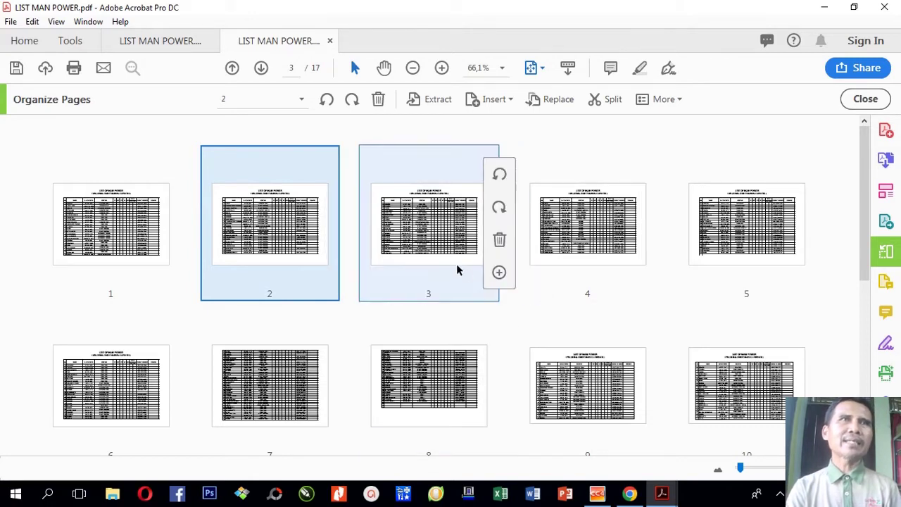
- Move pages 3–5 together to just after page 1, then clear the selection
click(436, 230)
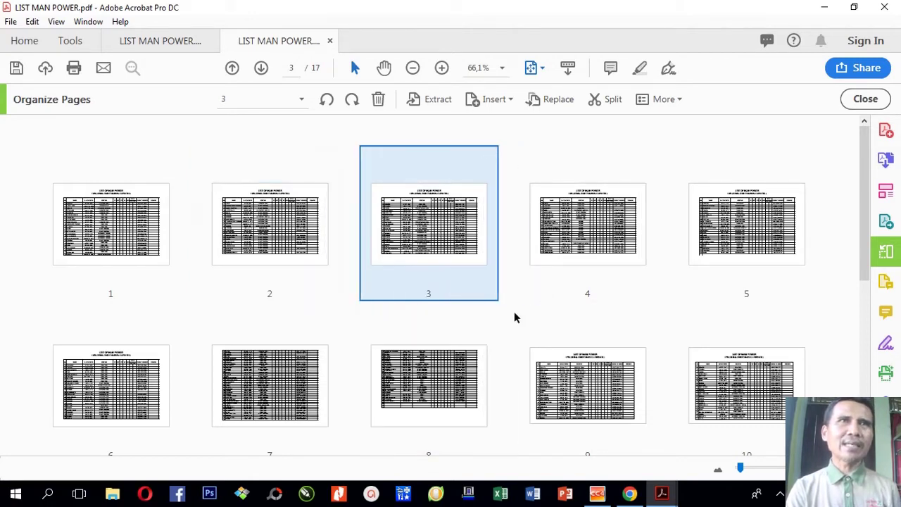
shift+click(739, 225)
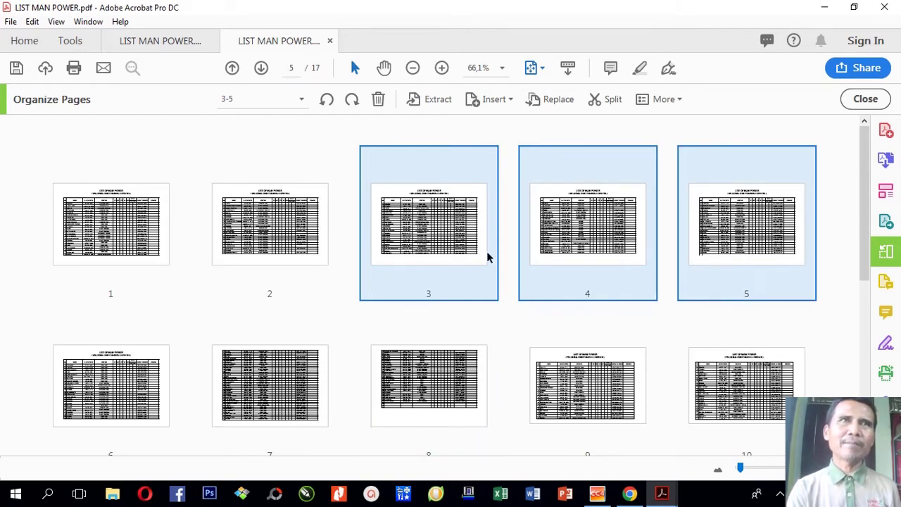
drag(454, 232, 233, 255)
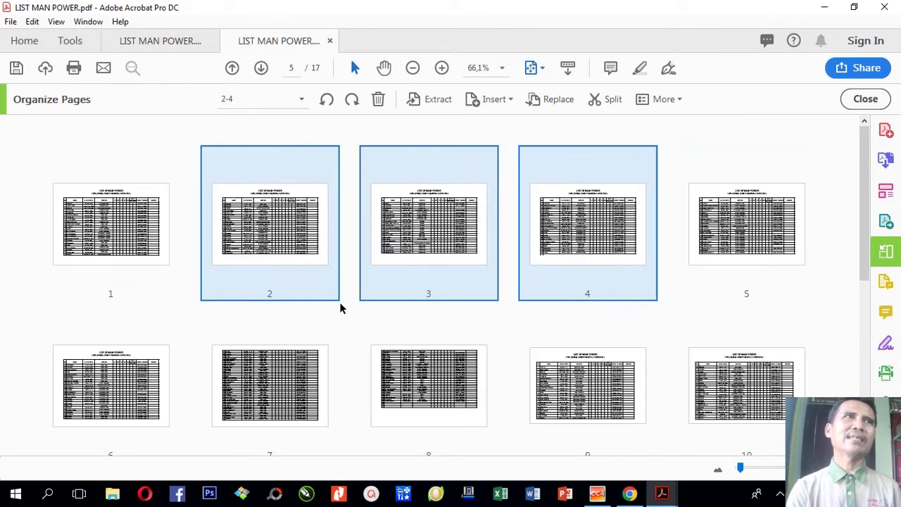
click(430, 232)
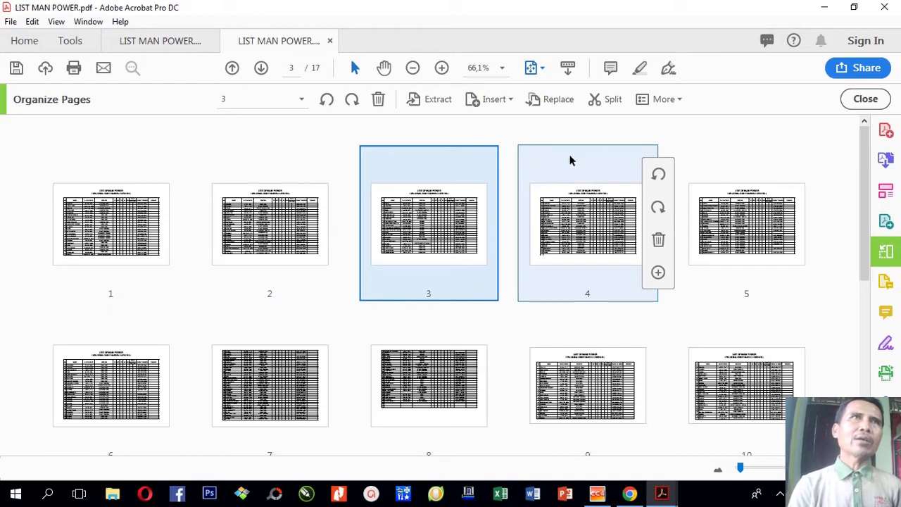
click(752, 138)
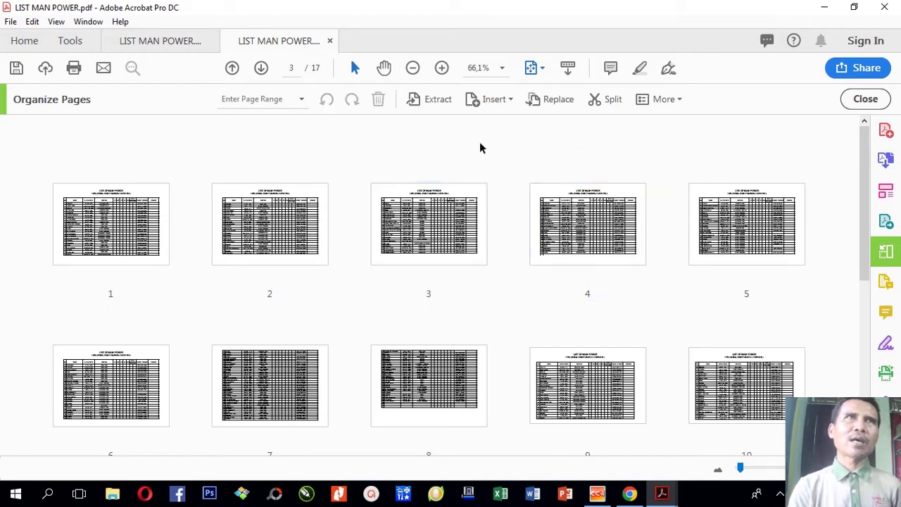
- Extract pages 1 through 5 into a new PDF
click(432, 102)
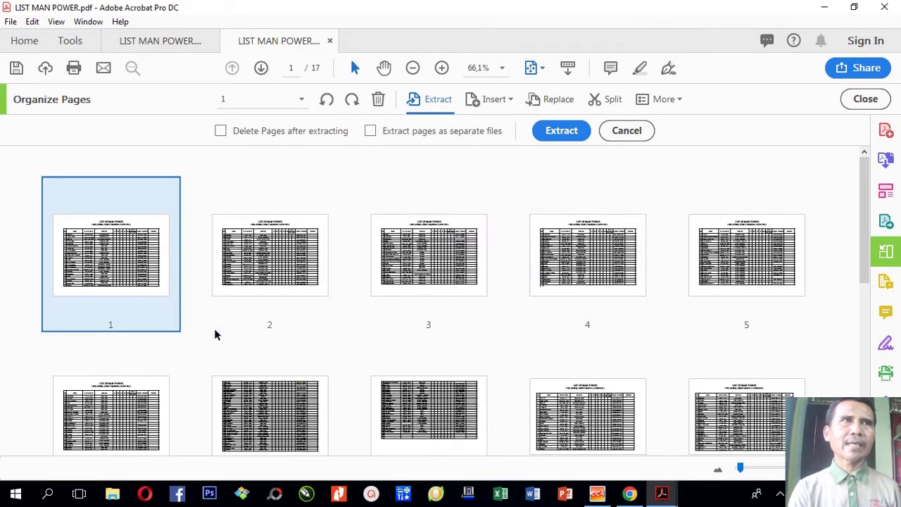
shift+click(719, 262)
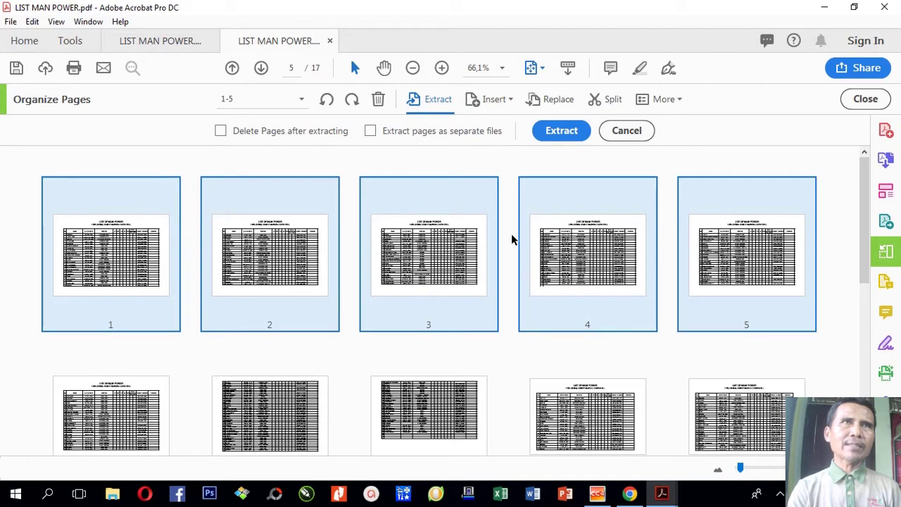
click(561, 133)
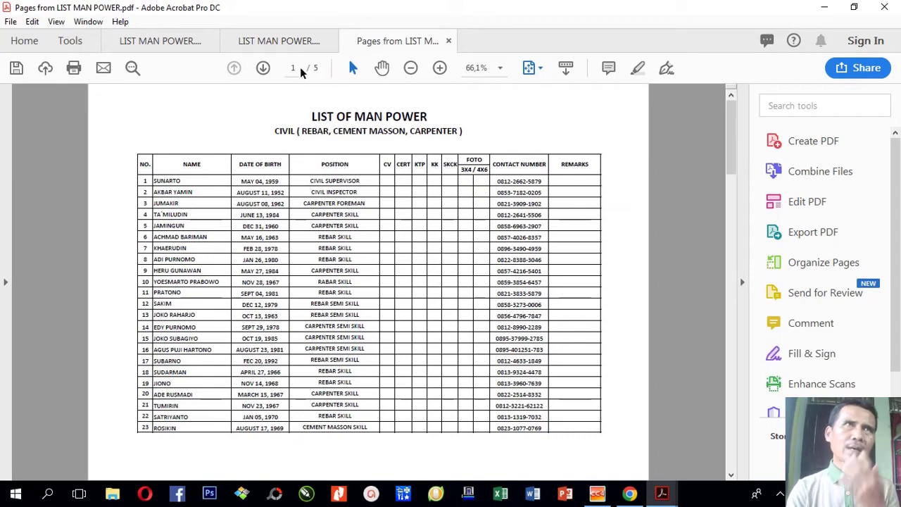
- Look over the new 5-page file, then return to the original LIST MAN POWER document
scroll(395, 278, down, 2)
scroll(396, 278, down, 5)
scroll(395, 275, up, 4)
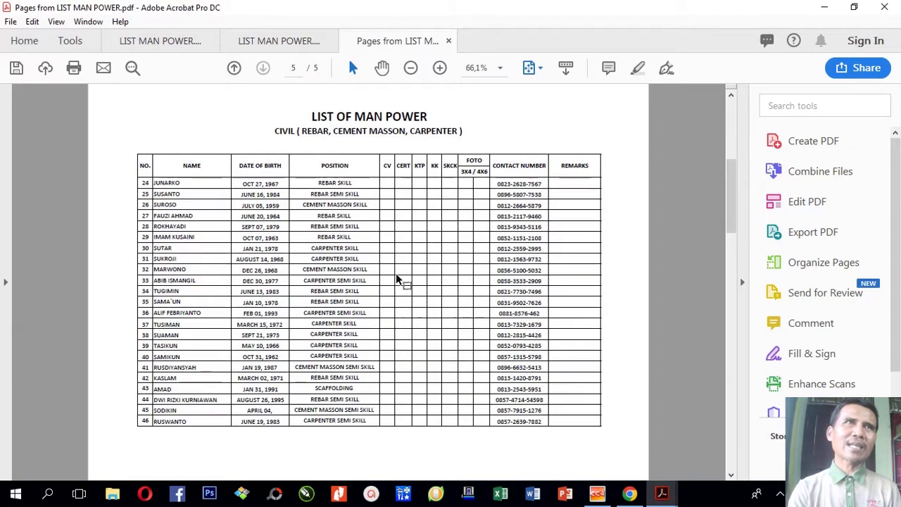
scroll(395, 276, up, 3)
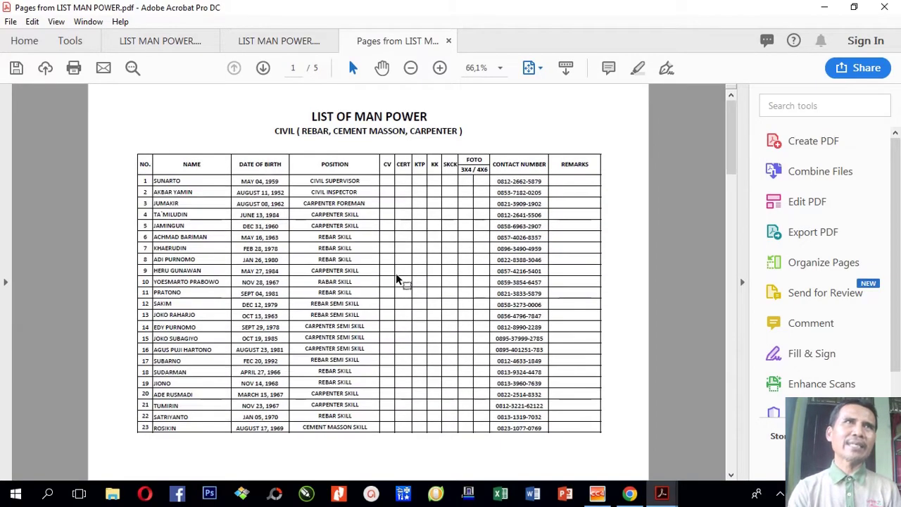
click(288, 43)
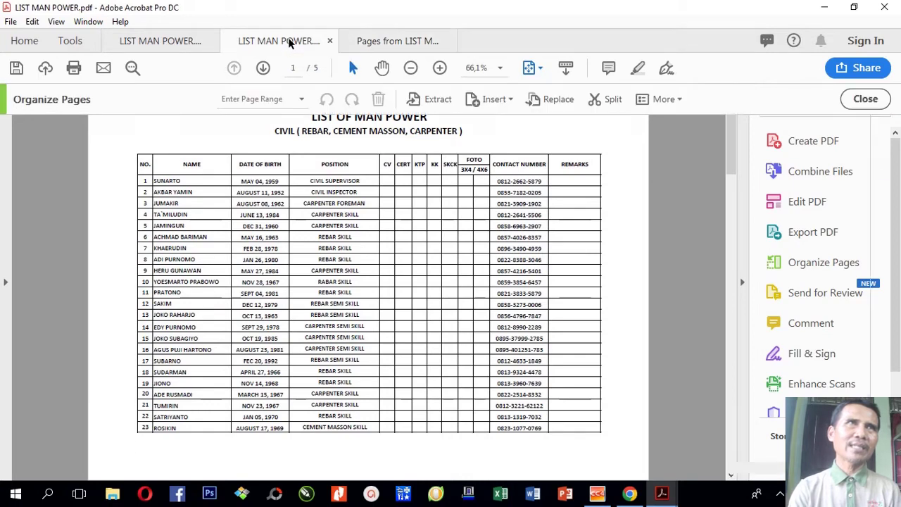
mouse_move(543, 222)
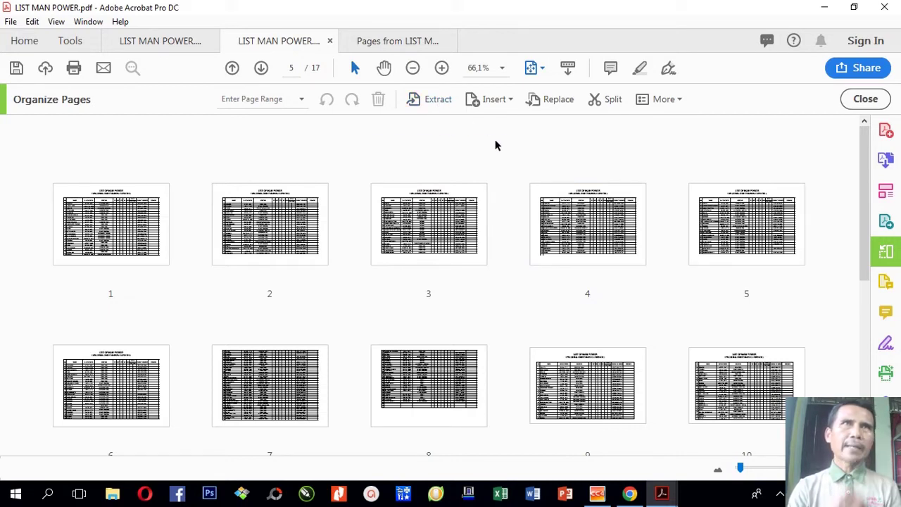
- Insert the WhatsApp 10.34.10 image from file after the first page, as page 2
click(511, 102)
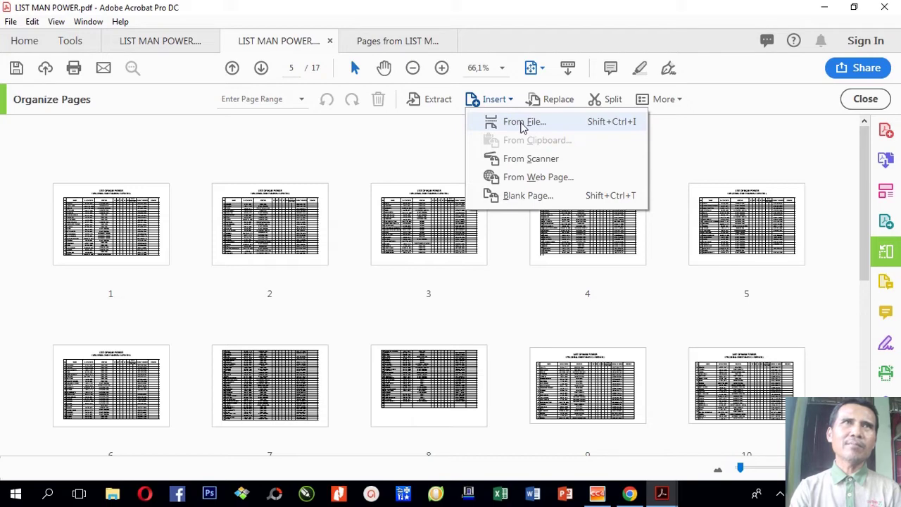
click(522, 123)
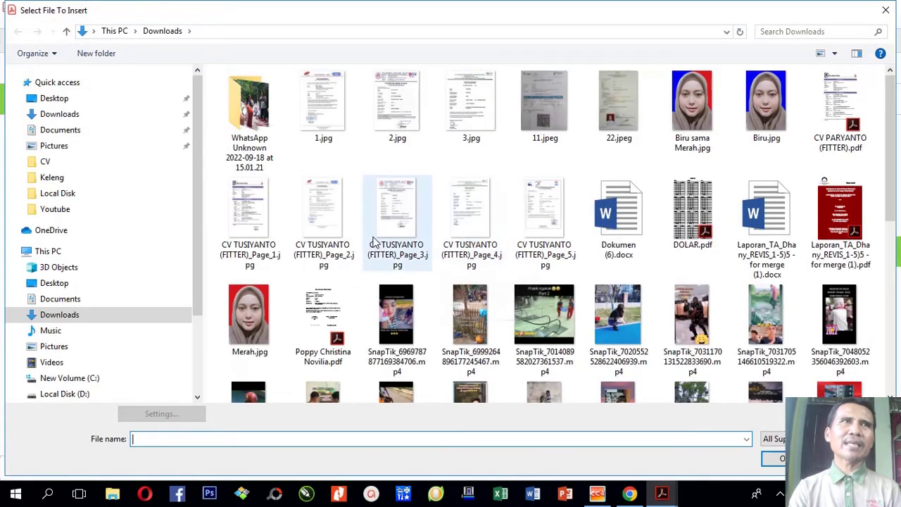
scroll(621, 240, down, 5)
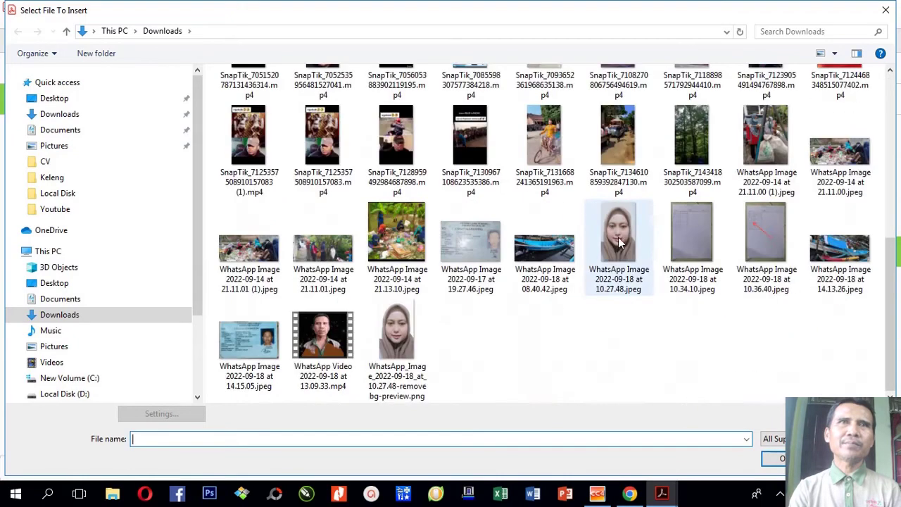
click(701, 233)
click(774, 458)
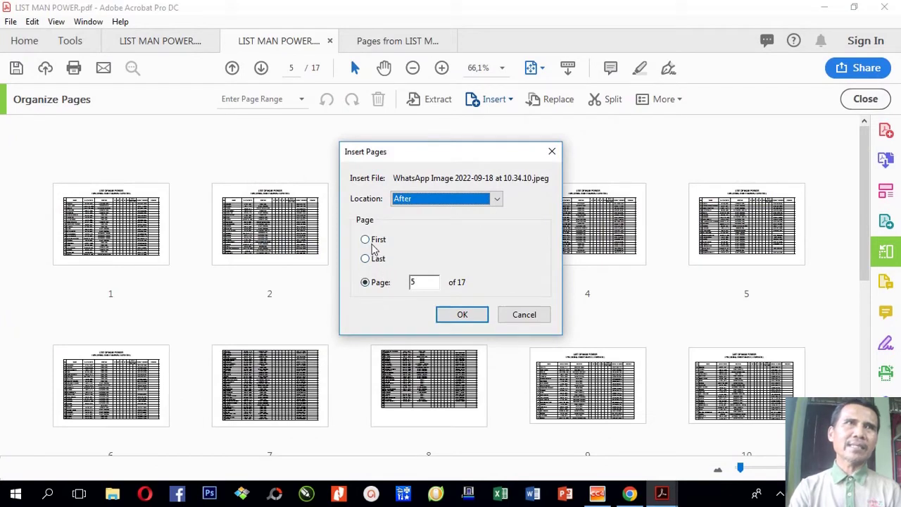
click(367, 239)
click(462, 314)
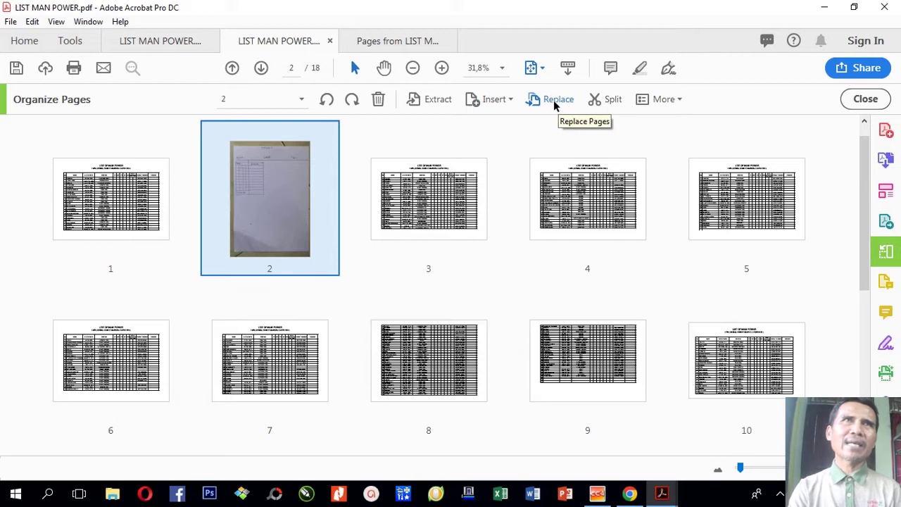
- Bring up the Split options, leaving the page range setting unchanged
mouse_move(260, 192)
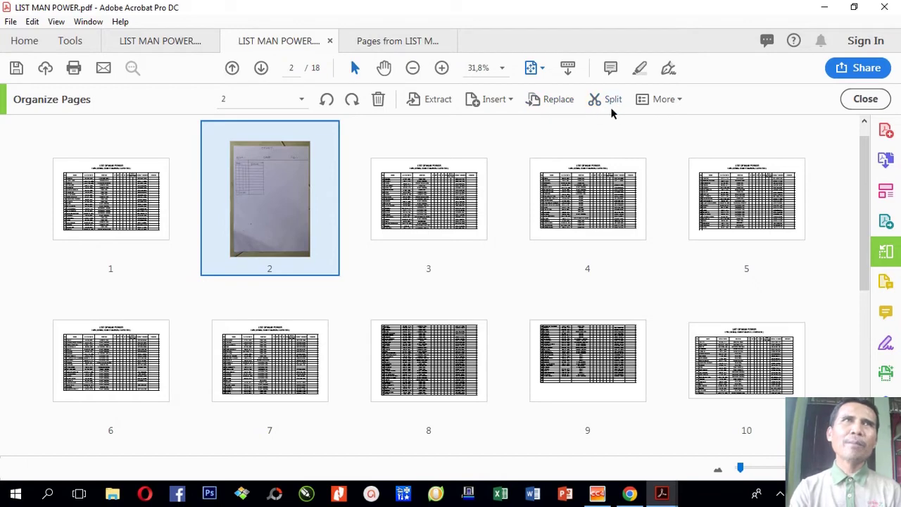
scroll(373, 247, down, 1)
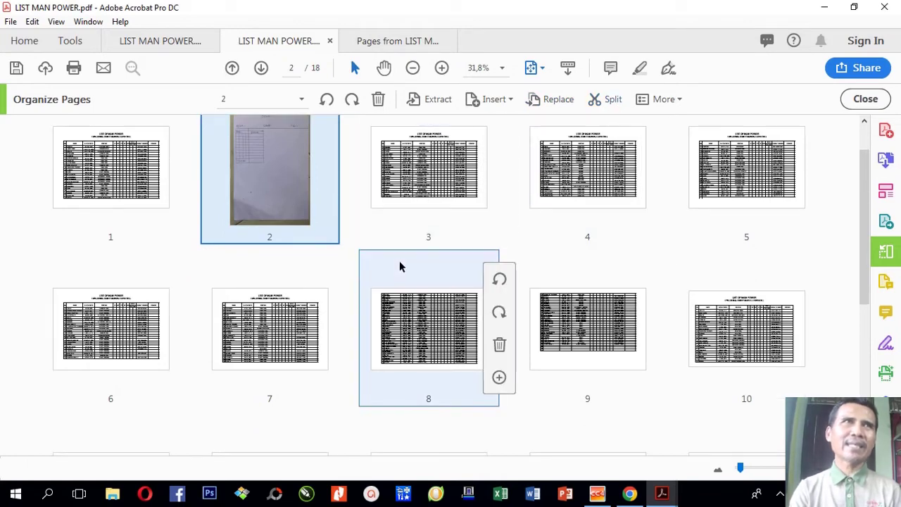
scroll(399, 266, down, 3)
scroll(499, 295, up, 4)
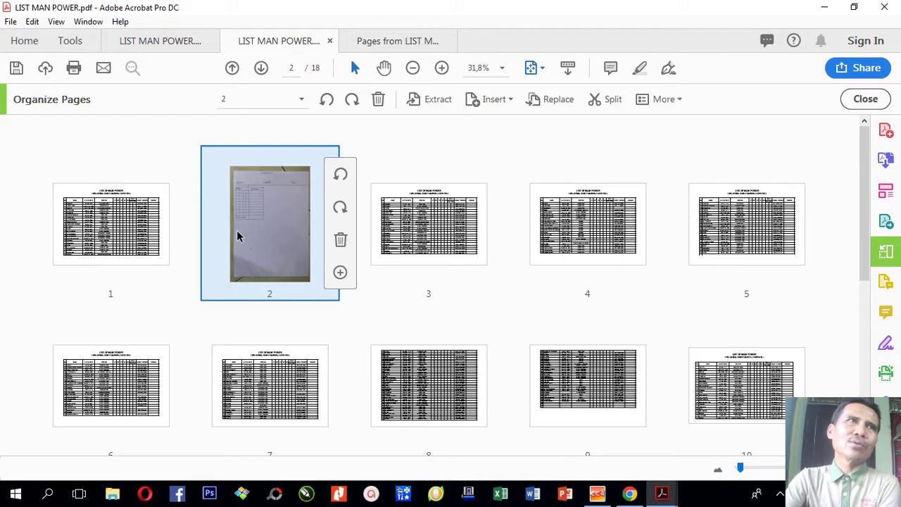
click(609, 101)
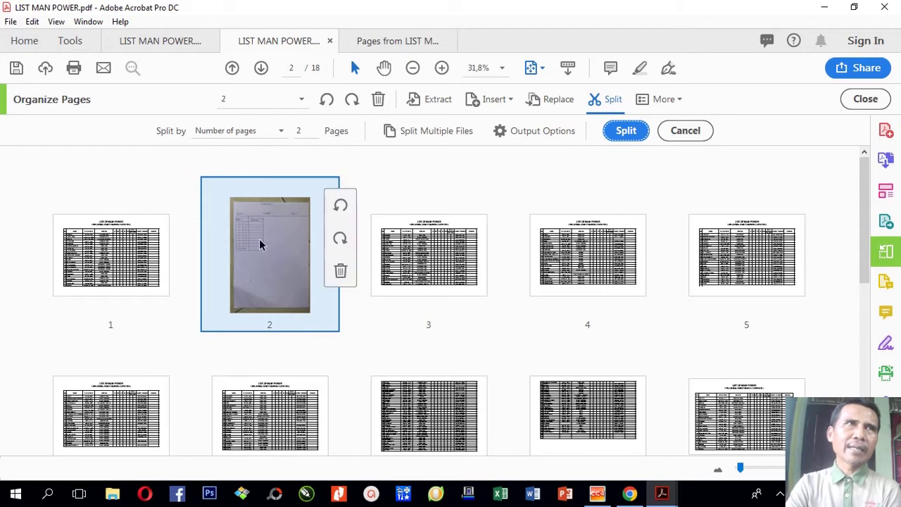
scroll(373, 308, down, 1)
scroll(356, 312, up, 1)
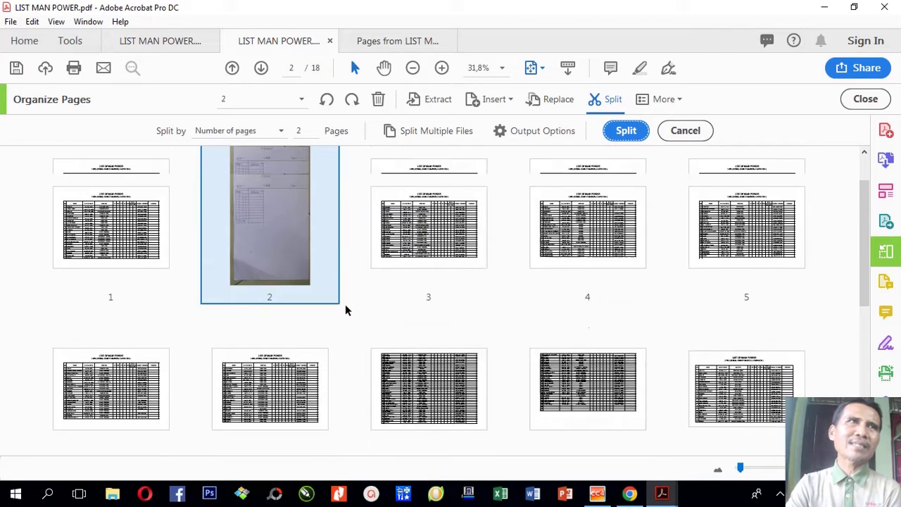
drag(242, 101, 124, 100)
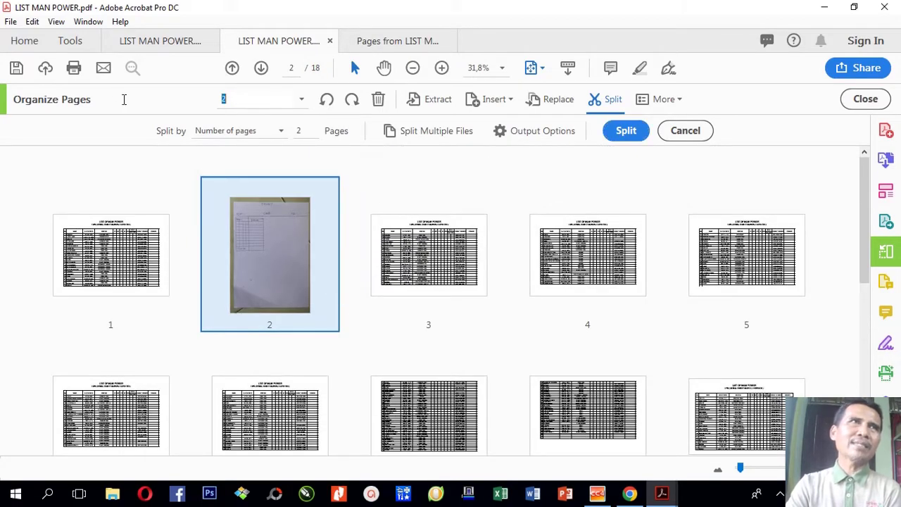
click(301, 100)
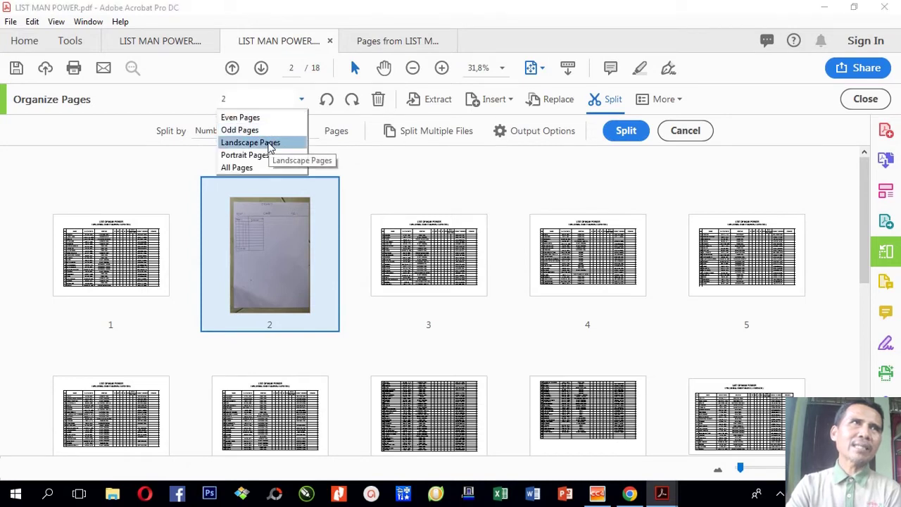
click(249, 106)
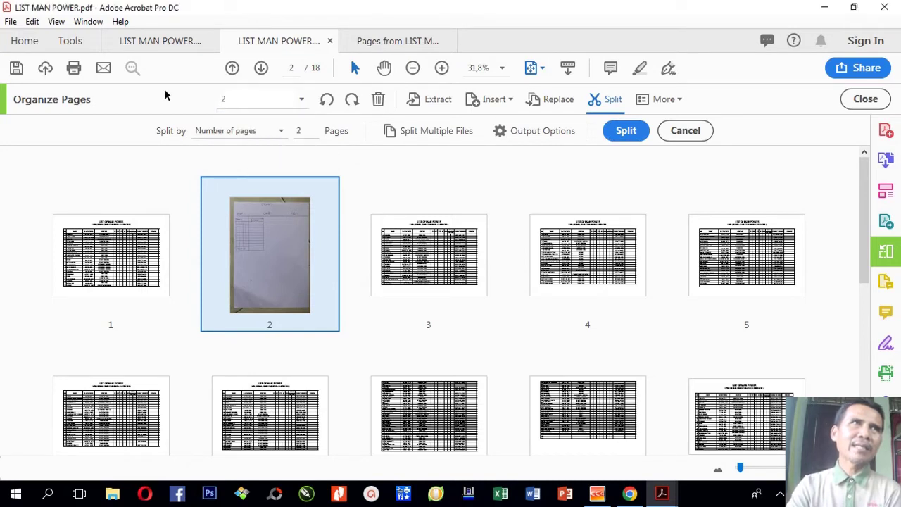
- Split by number of pages into 3-page files and dismiss the confirmation
click(282, 132)
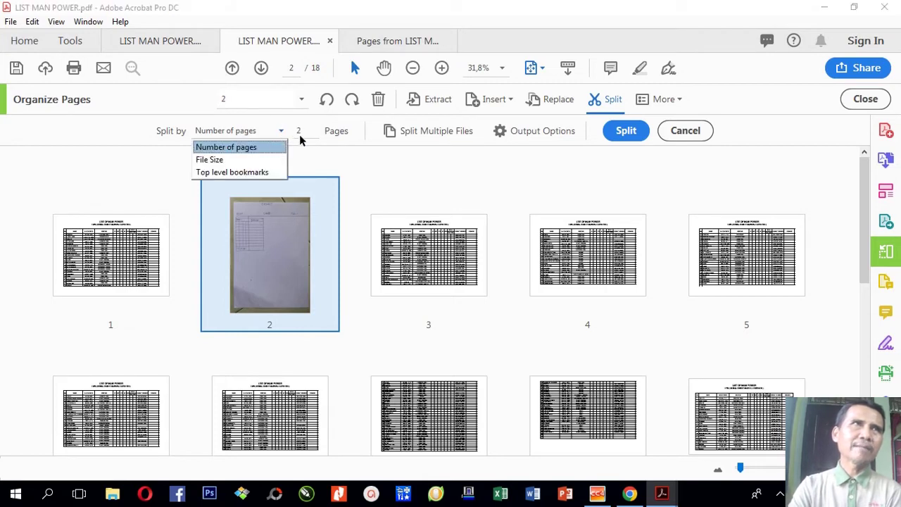
click(300, 140)
text(3)
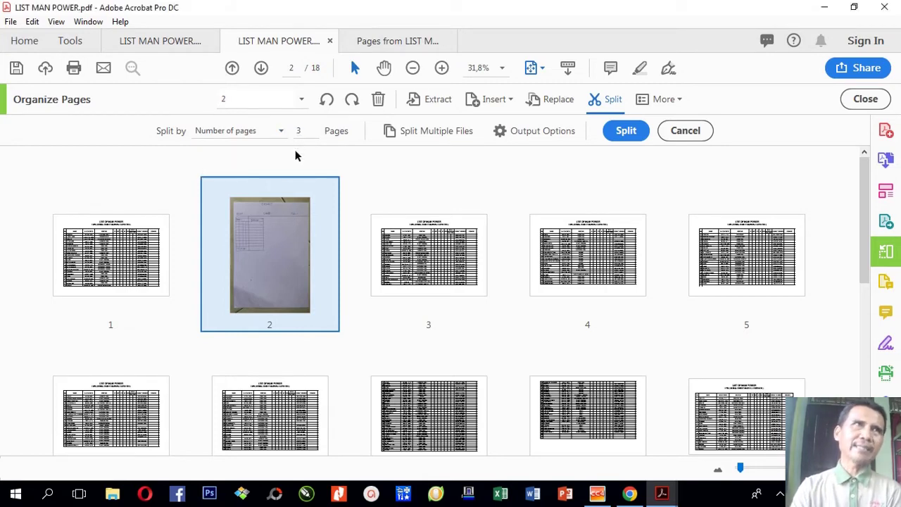
click(633, 134)
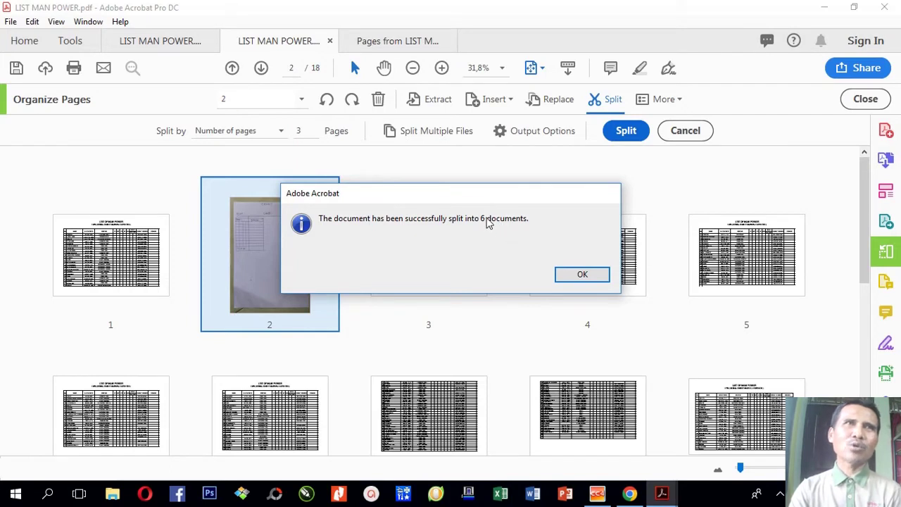
click(582, 275)
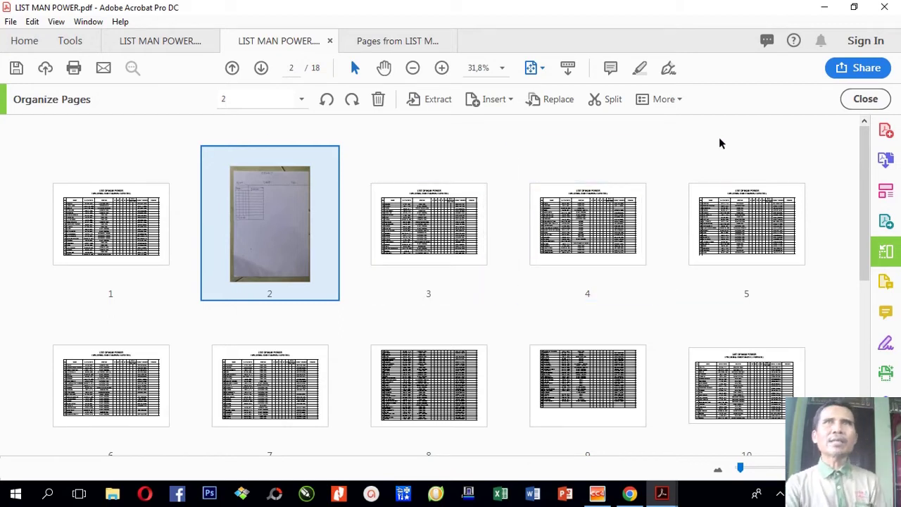
- In Set Page Boxes, set the bottom crop margin to 1.125 in, left to 0.625 in and right to 0.375 in
click(677, 100)
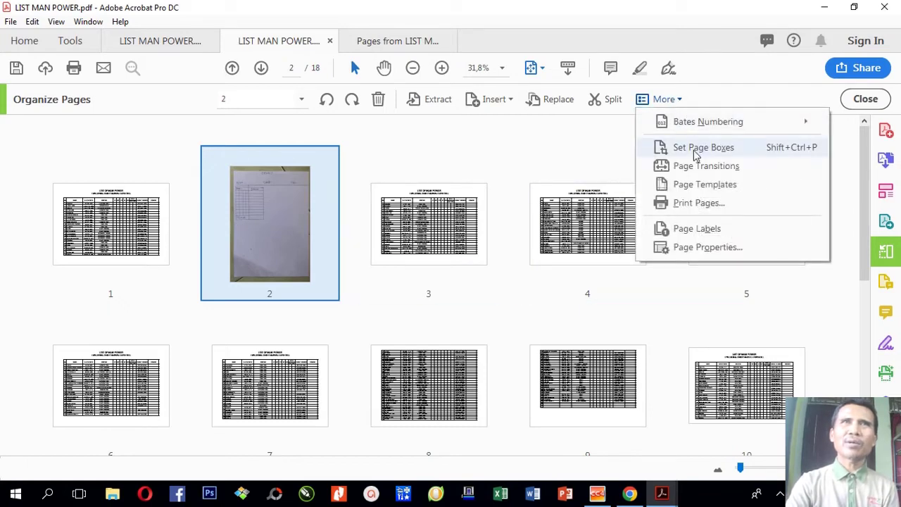
click(698, 152)
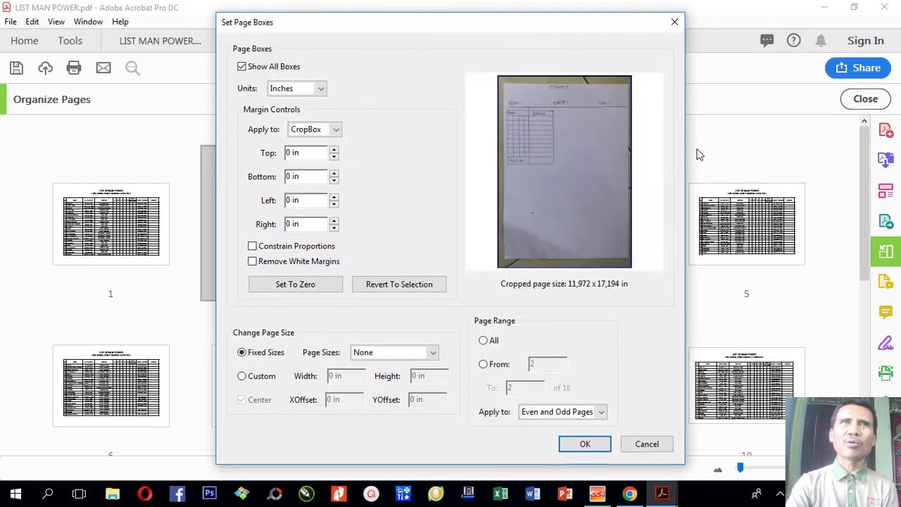
click(334, 173)
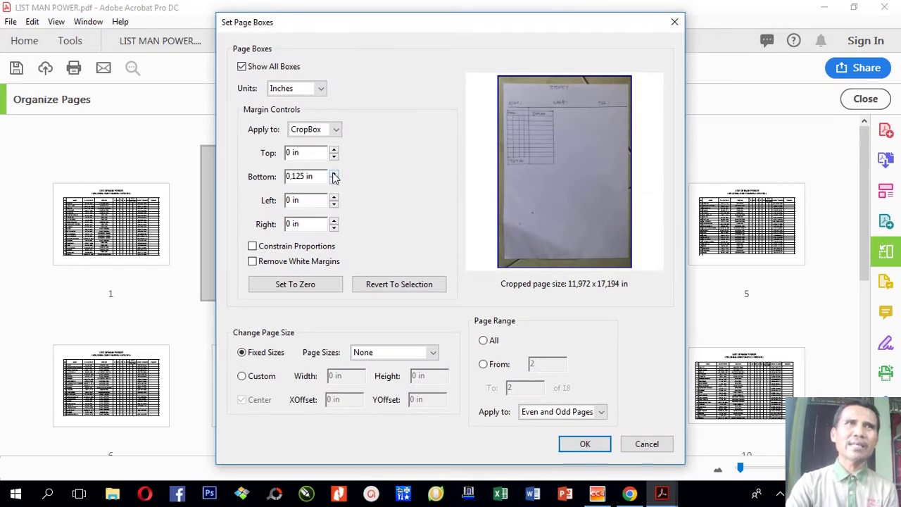
click(333, 173)
click(334, 173)
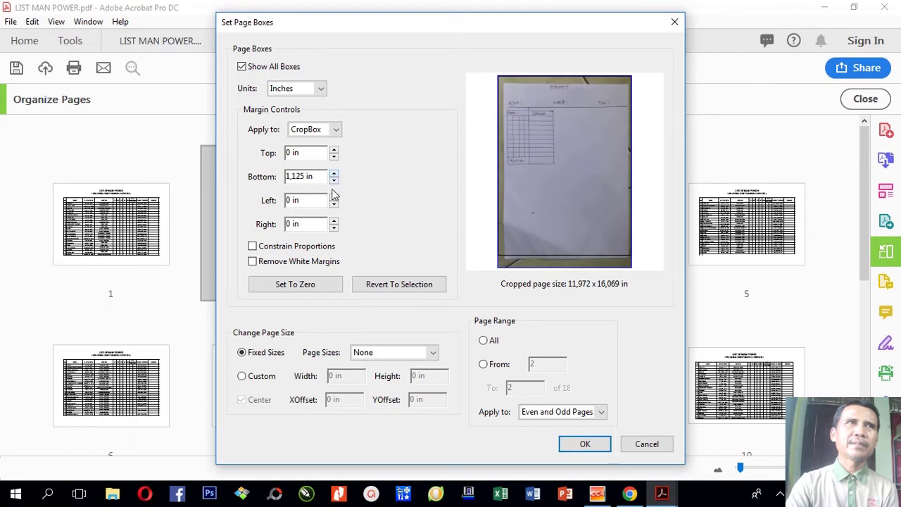
click(334, 197)
click(333, 198)
click(334, 197)
click(334, 198)
click(334, 198)
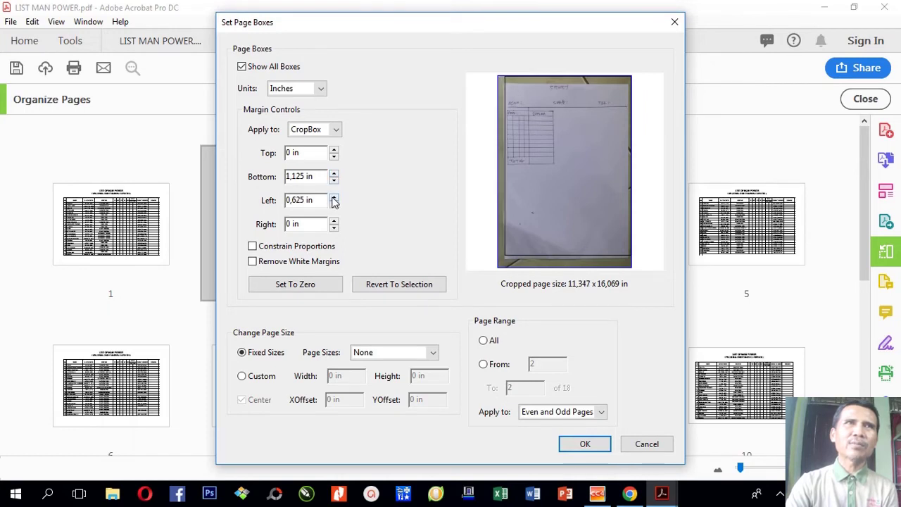
click(334, 221)
click(334, 221)
click(334, 221)
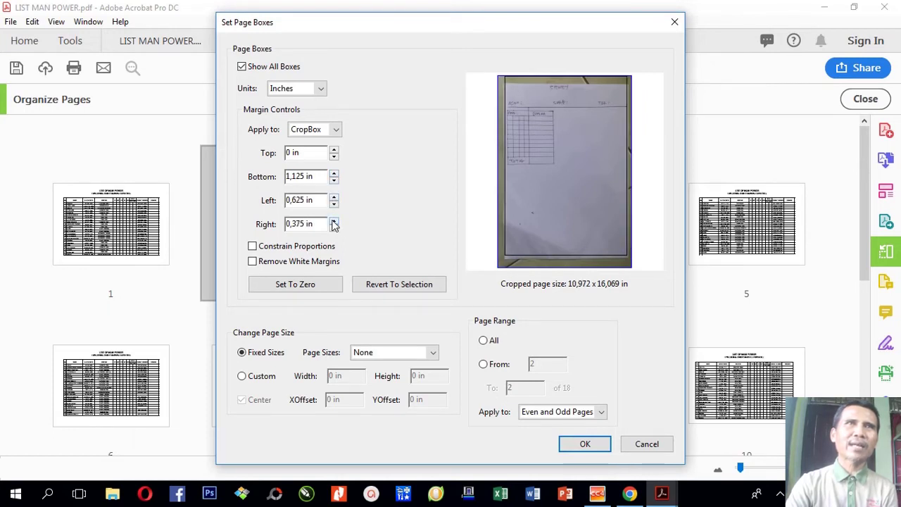
- Raise the top crop margin to 1.375 in and apply the crop to page 2
click(333, 150)
click(334, 150)
click(333, 150)
click(333, 150)
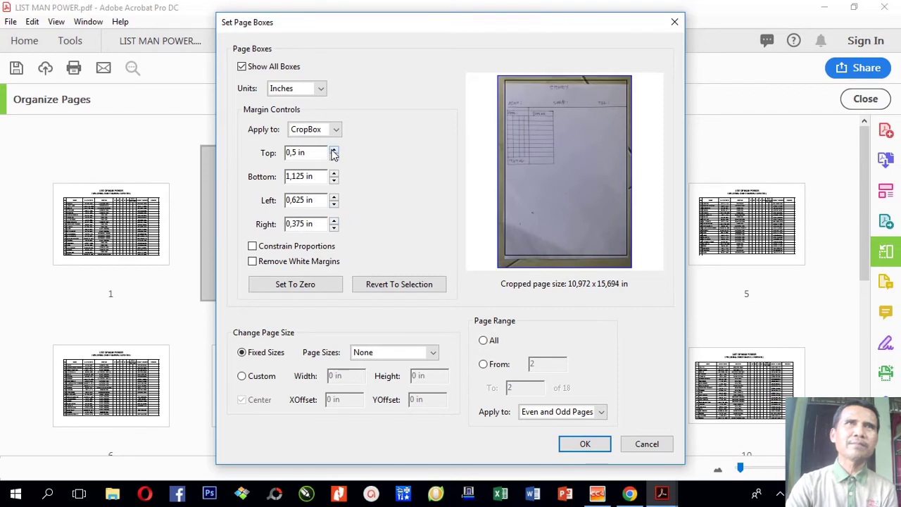
double_click(334, 150)
click(334, 150)
double_click(333, 150)
double_click(334, 150)
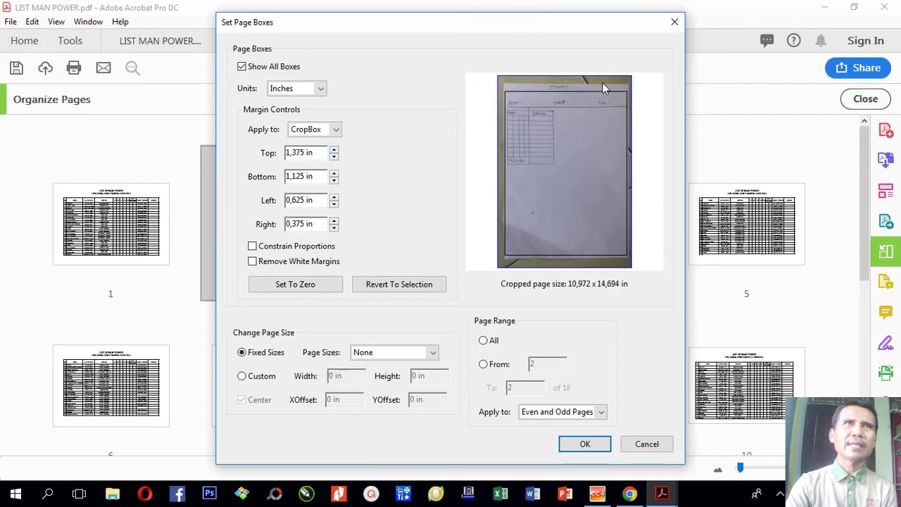
click(584, 445)
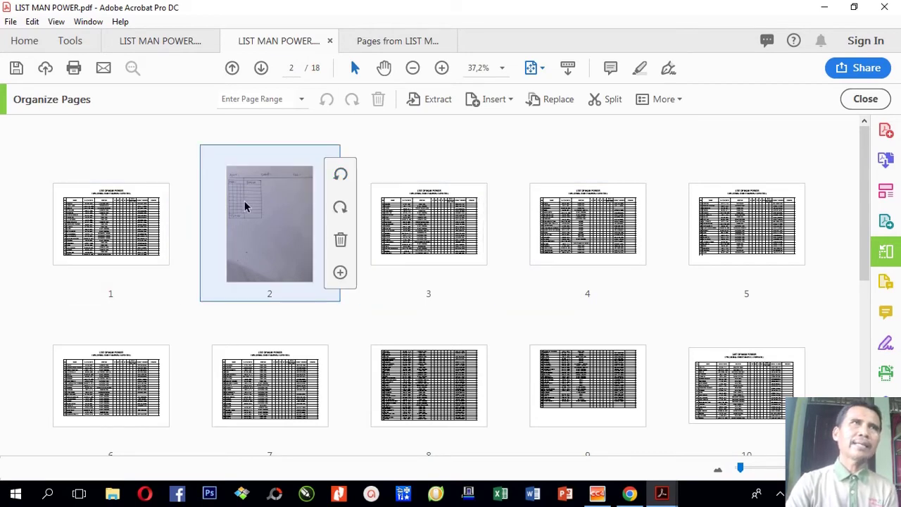
click(11, 22)
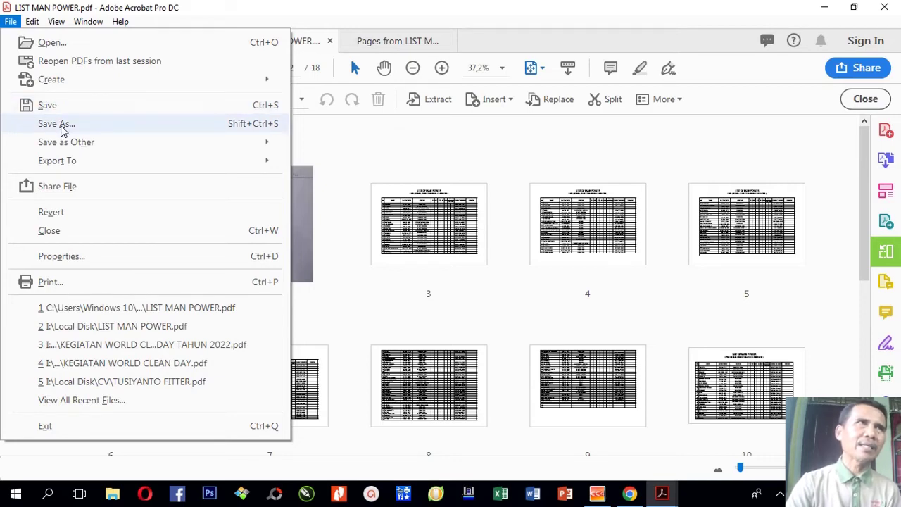
- Save a copy in the Documents folder, appending 2 to the name: LIST MAN POWER2.pdf
click(61, 125)
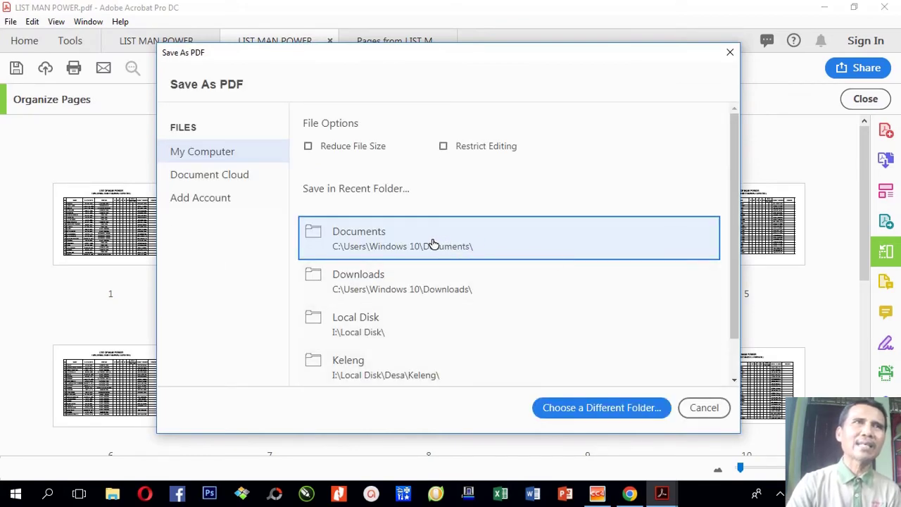
click(432, 243)
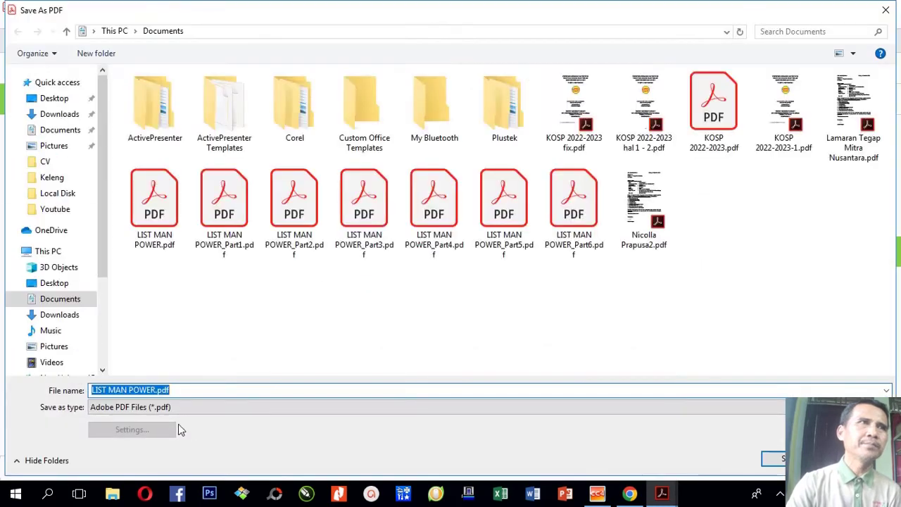
click(158, 390)
text(2)
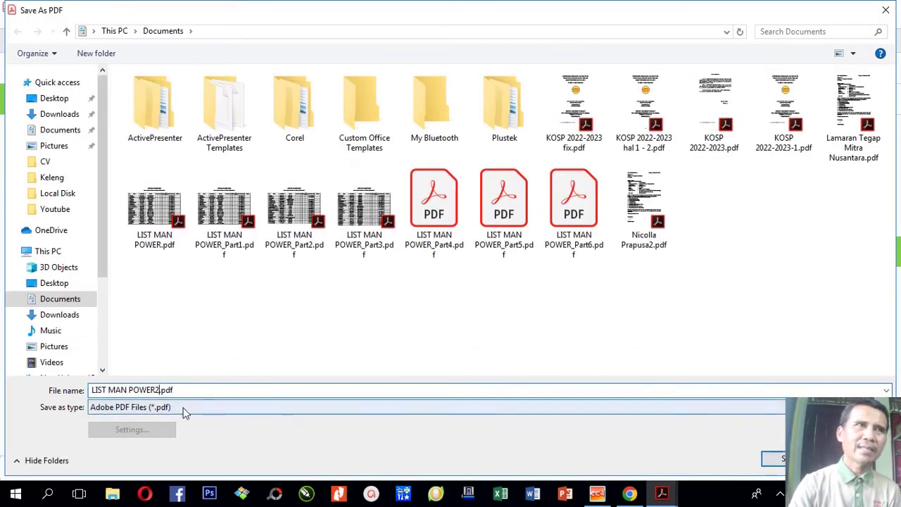
click(770, 458)
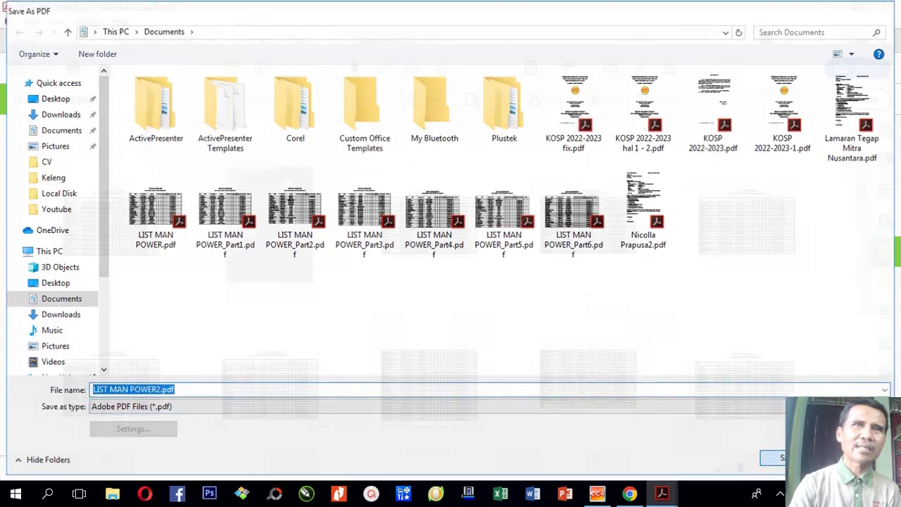